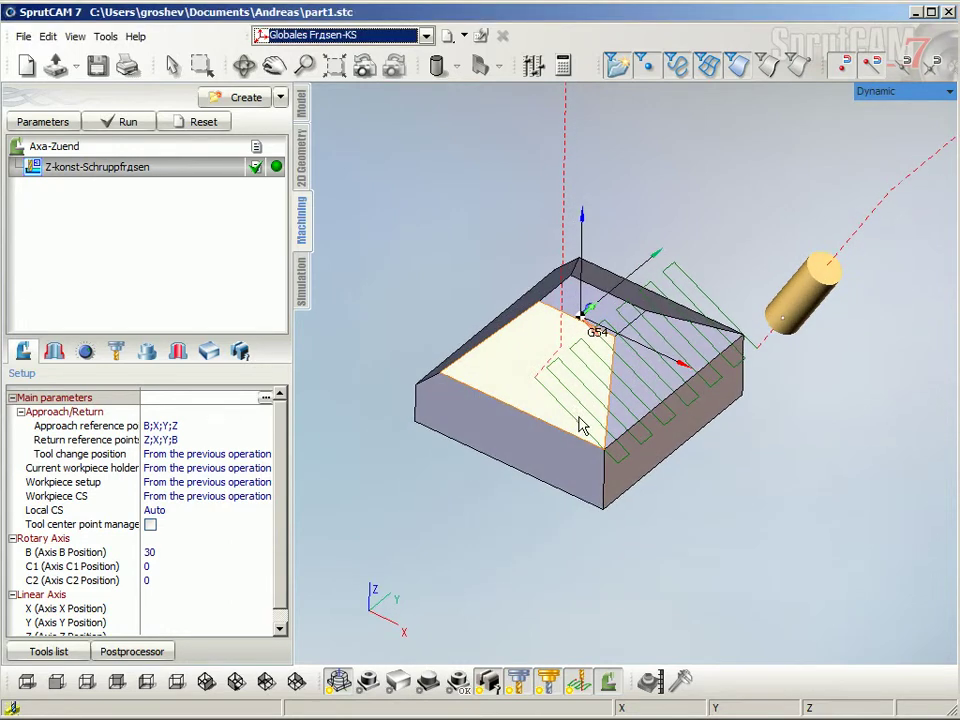
Step: Frame the part and show Axa-Zuend setup parameters: short approach/return, tool change X0 Y300 Z800
scroll(575, 390, "up", 5)
scroll(570, 366, "down", 4)
mouse_move(570, 366)
middle_mouse_down()
mouse_move(593, 430)
mouse_move(611, 414)
middle_mouse_up()
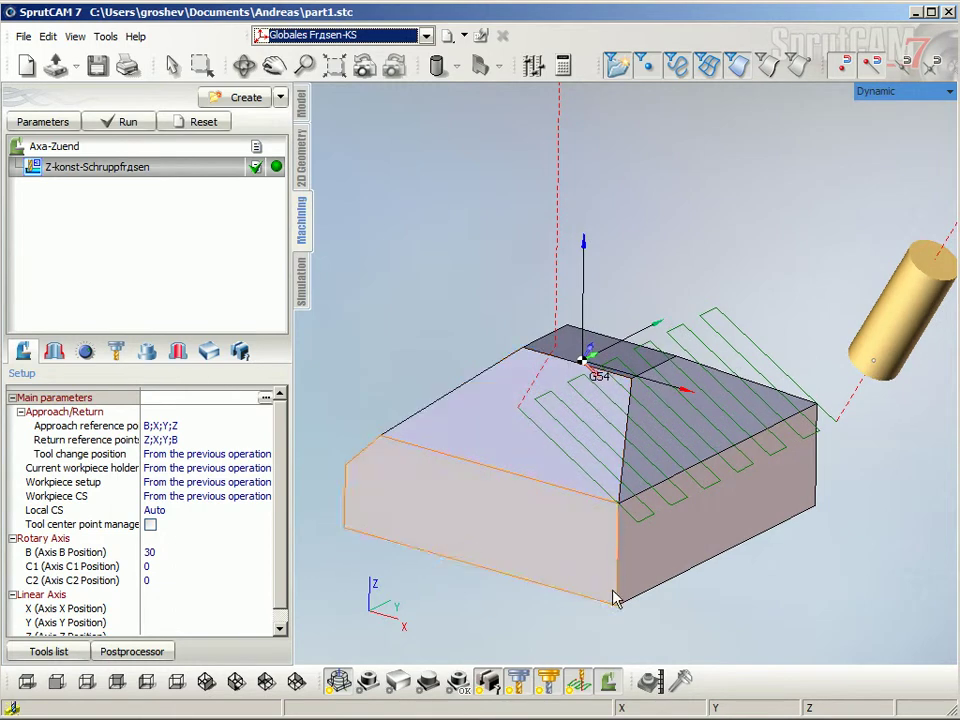
left_click(609, 683)
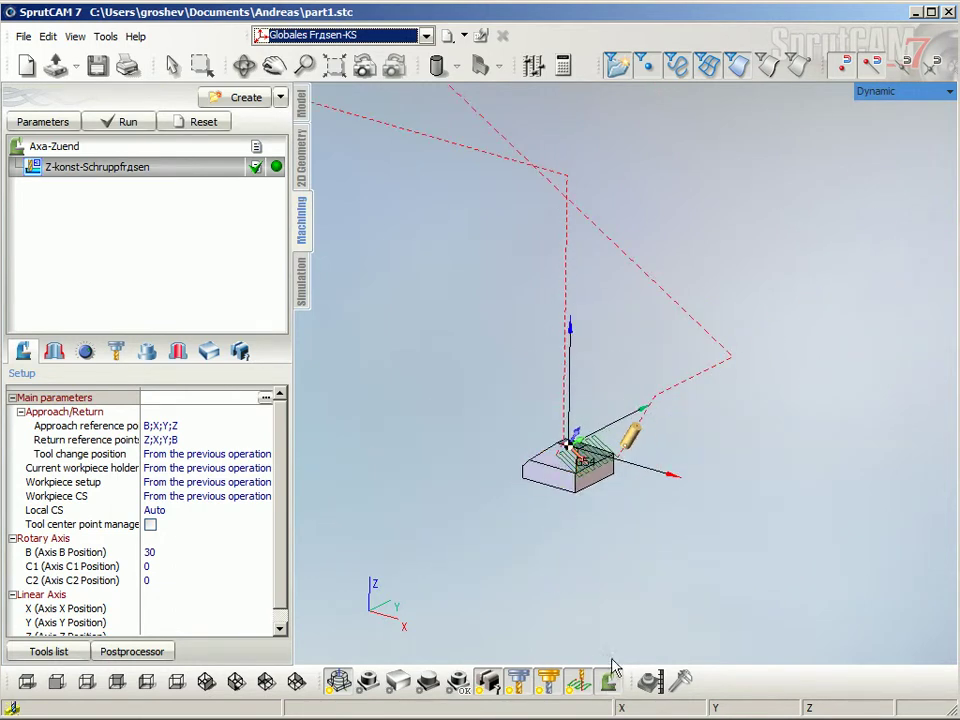
scroll(560, 480, "up", 3)
middle_click_drag(560, 480, 592, 482)
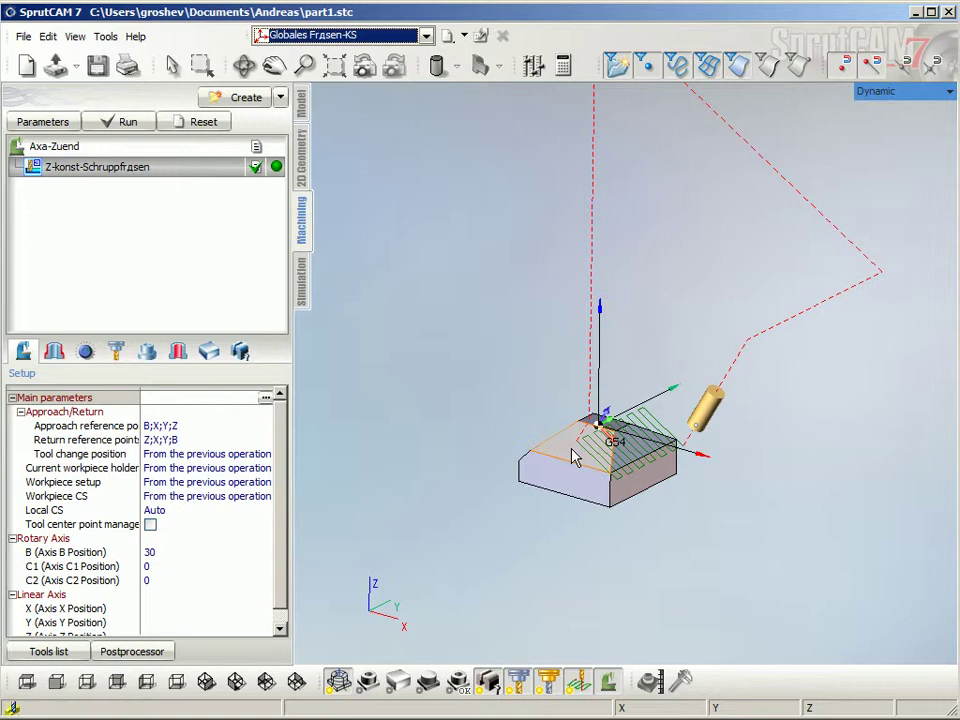
scroll(590, 452, "up", 3)
scroll(592, 452, "down", 2)
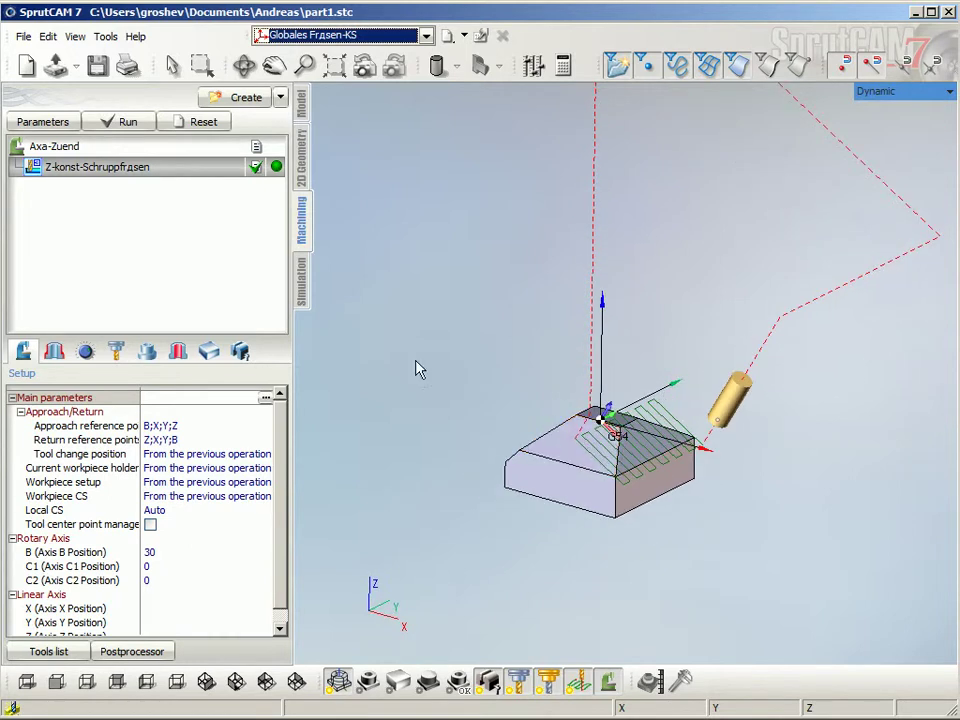
left_click(52, 150)
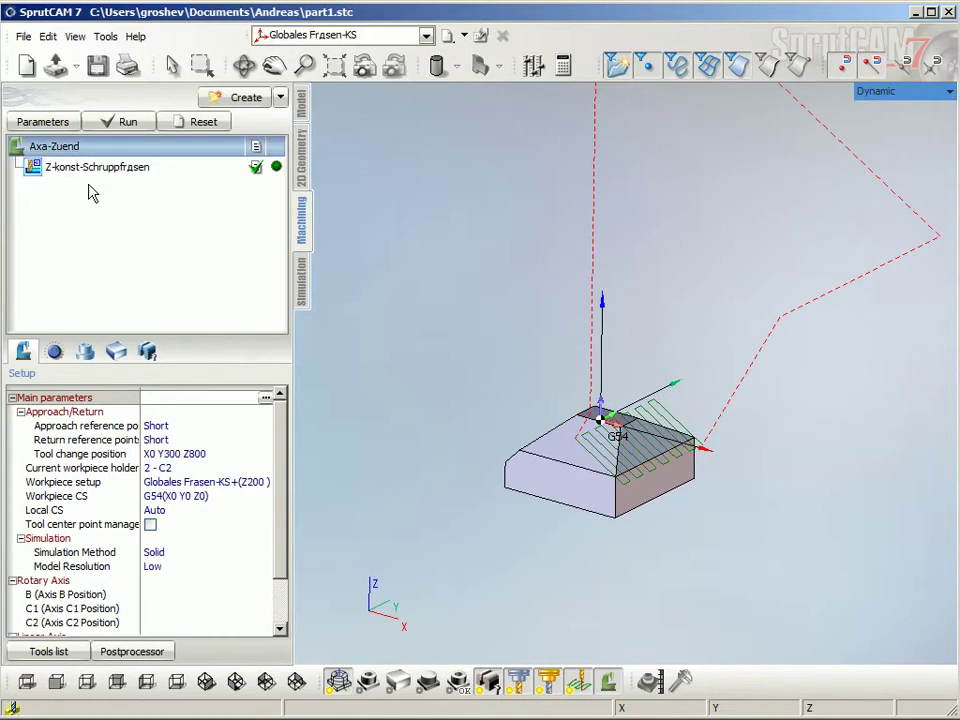
Step: Enable Axa-Zuend in the machine Parameters' Machines list so its model surrounds the part
left_click(42, 121)
left_click(285, 181)
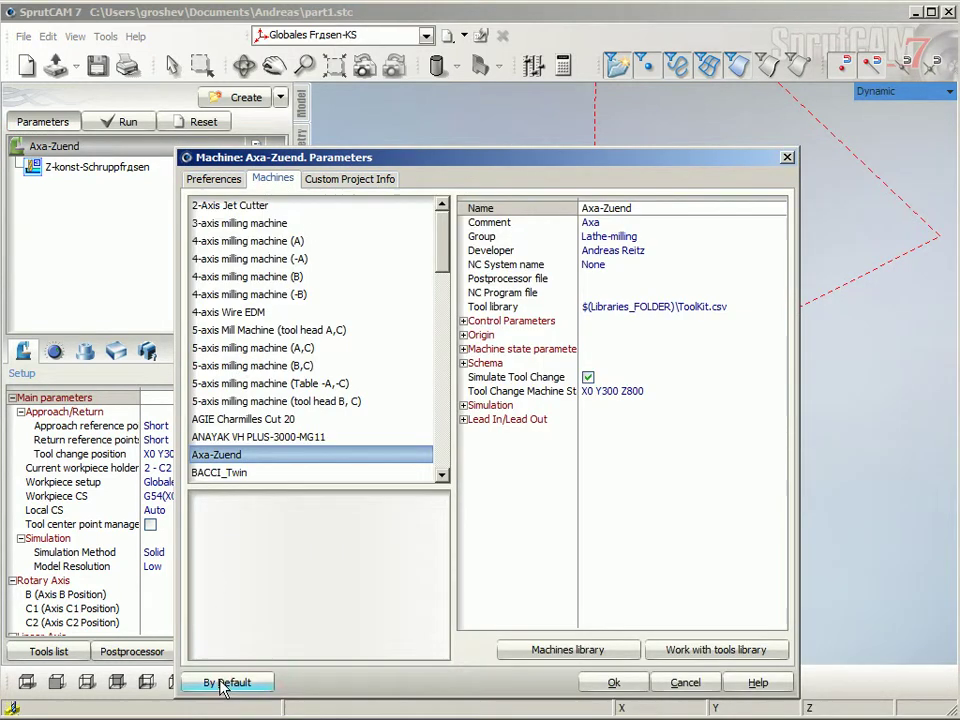
left_click(615, 683)
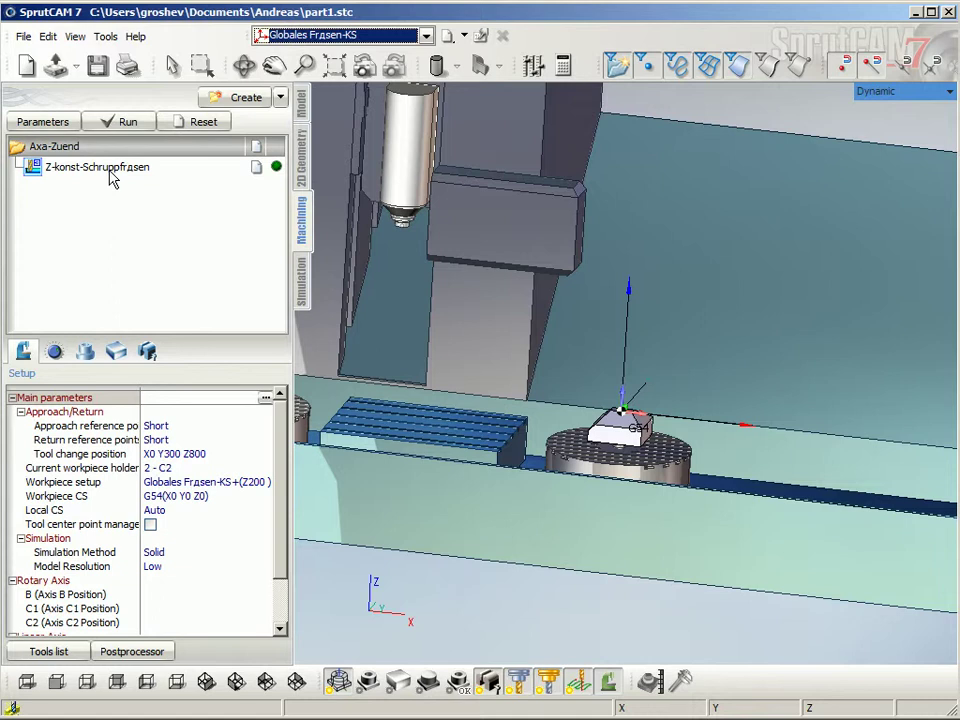
Step: Recalculate Z-konst roughing and check approach order B;X;Y;Z and return order Z;X;Y;B
left_click(124, 121)
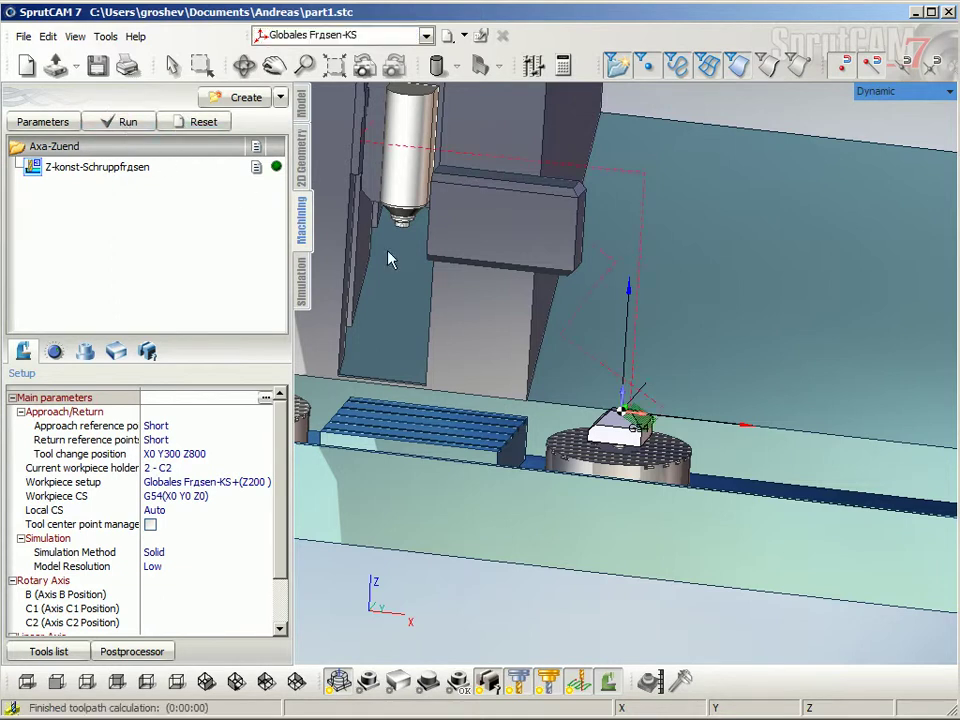
left_click(80, 168)
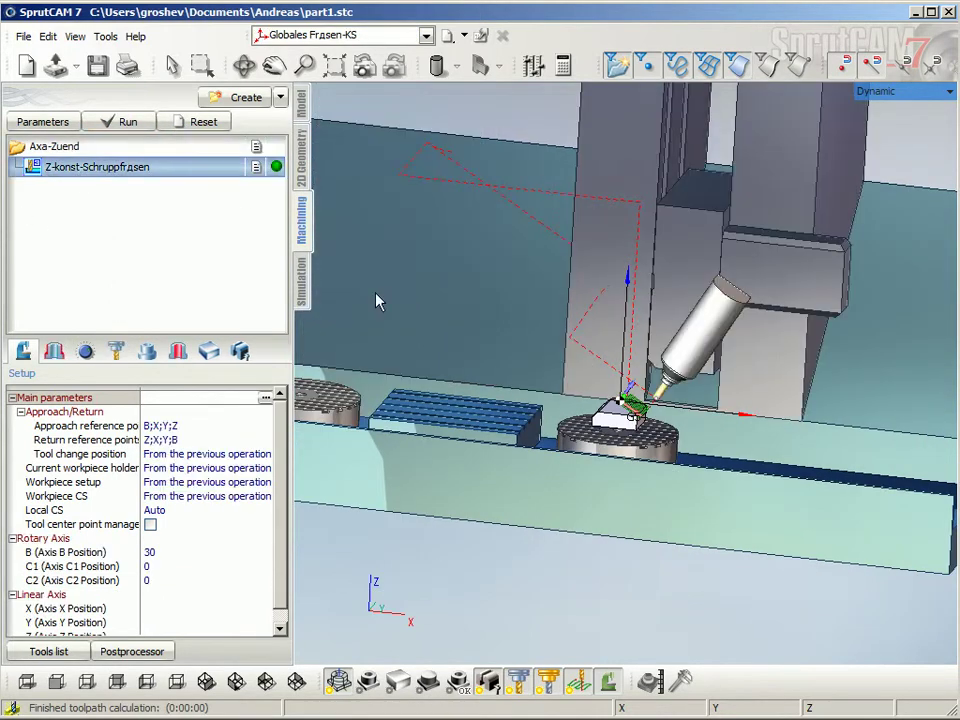
left_click(157, 426)
left_click(157, 440)
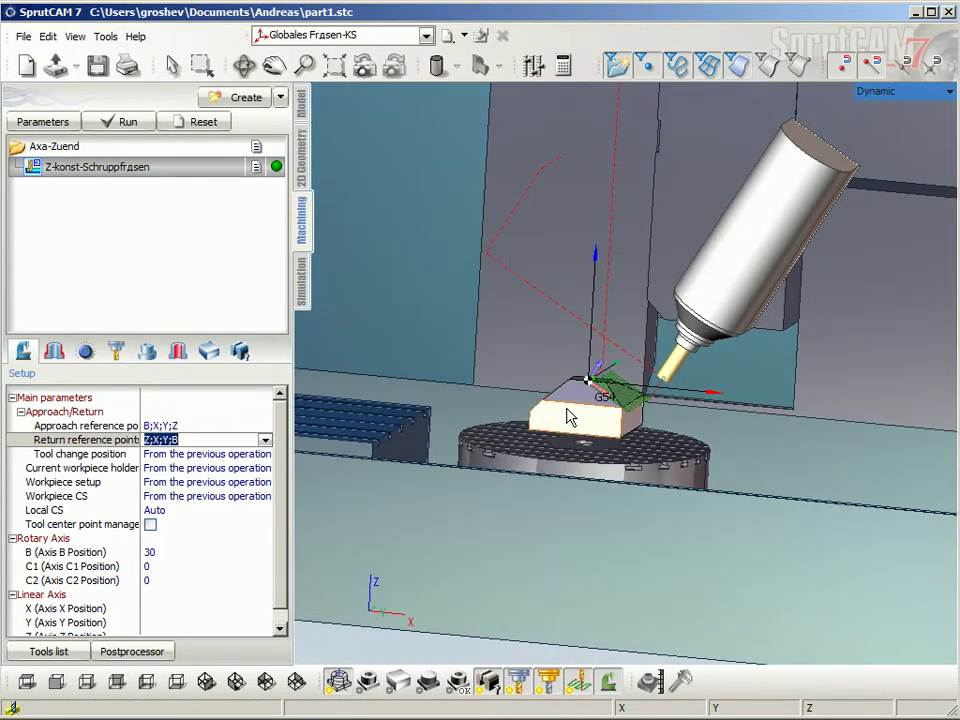
mouse_move(570, 413)
right_mouse_down()
mouse_move(598, 407)
mouse_move(450, 353)
right_mouse_up()
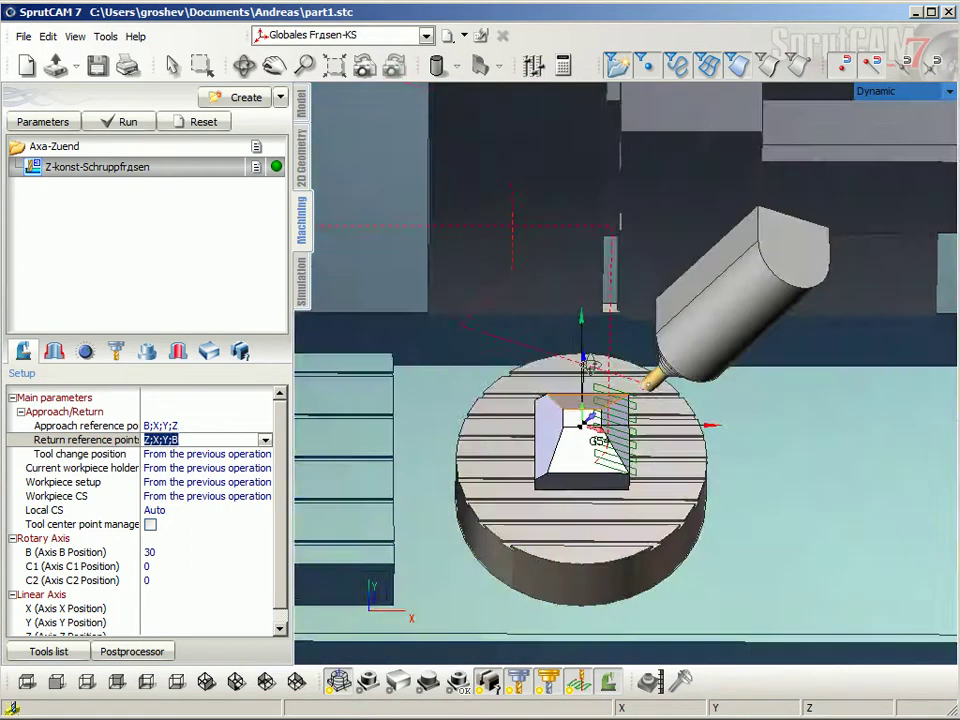
right_click_drag(461, 411, 383, 318)
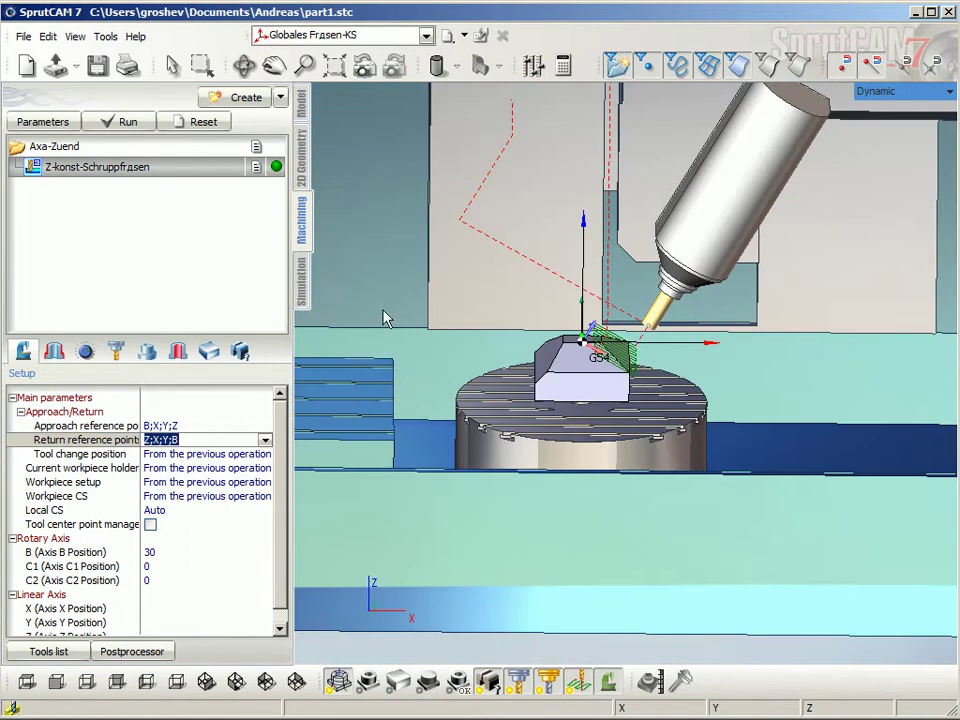
left_click(299, 275)
left_click(15, 167)
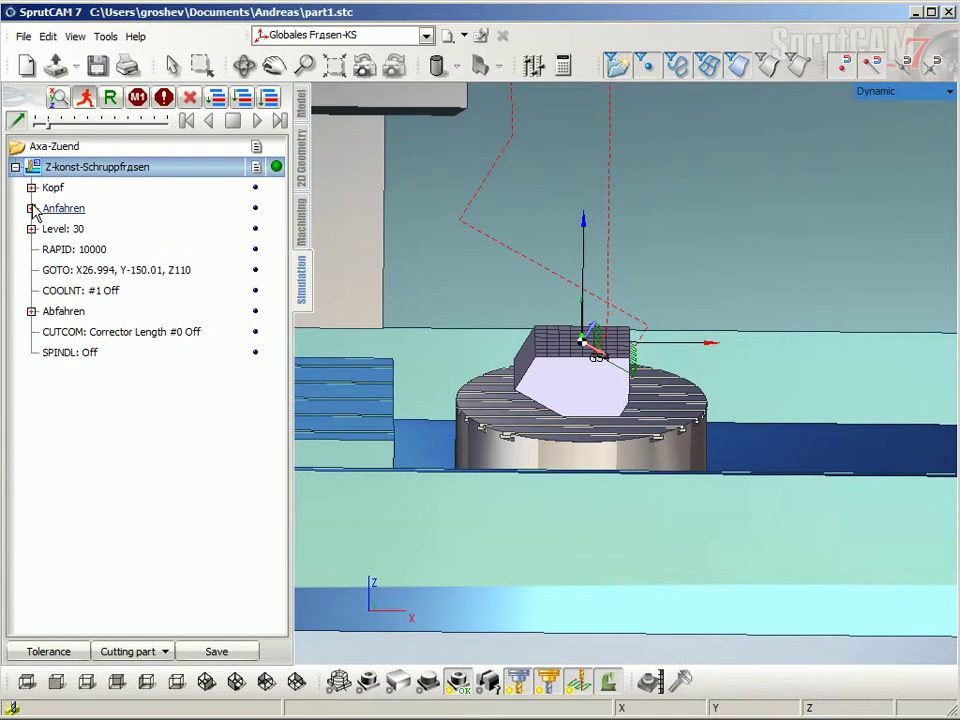
left_click(31, 208)
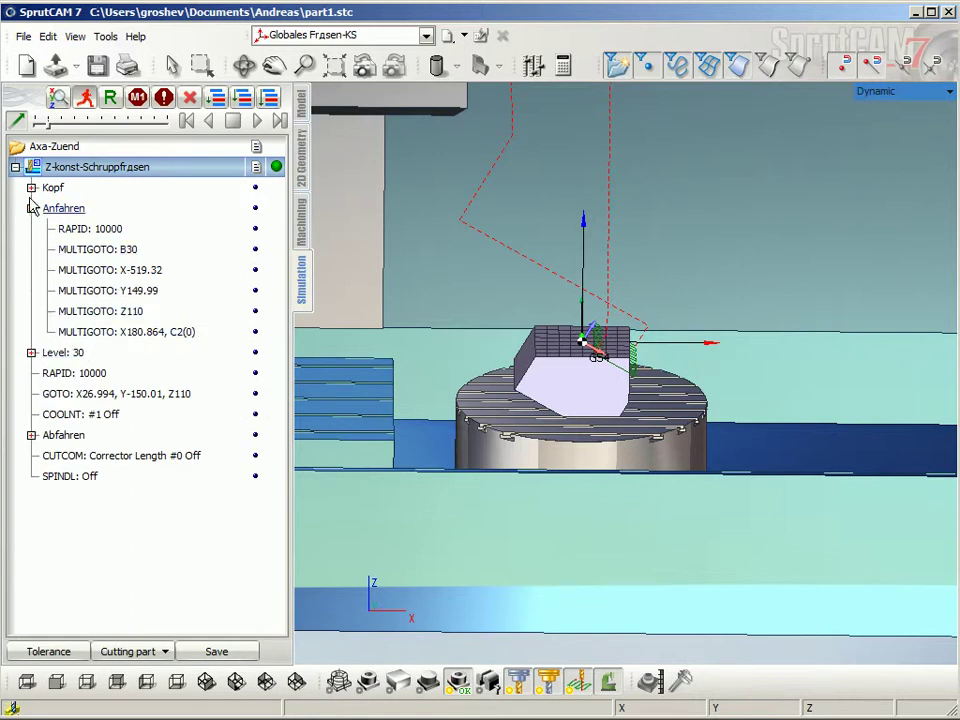
left_click(31, 187)
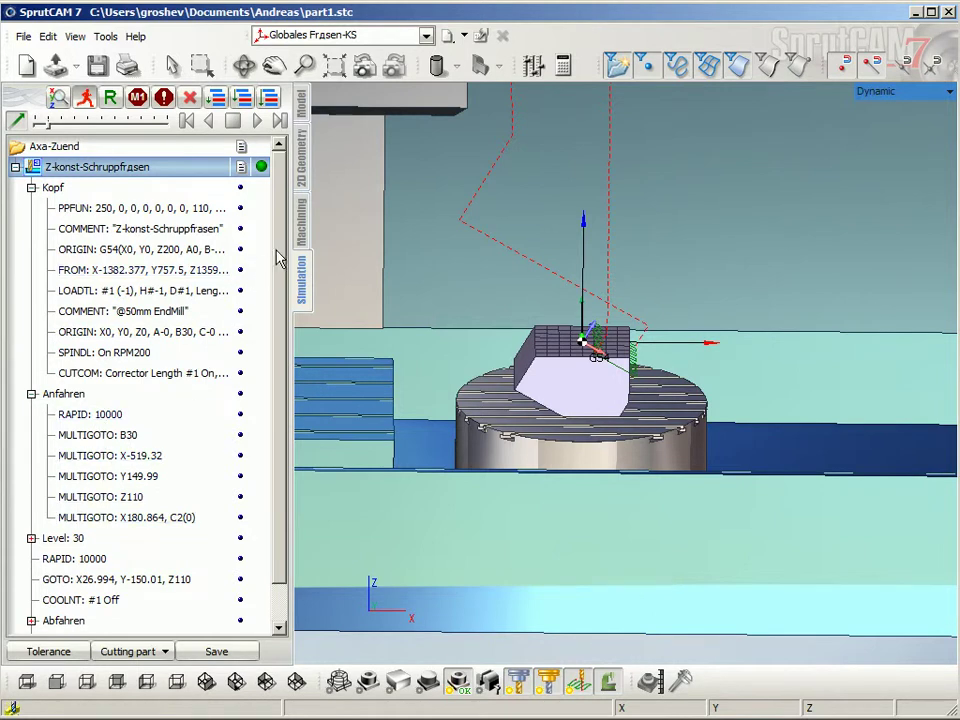
left_click(303, 237)
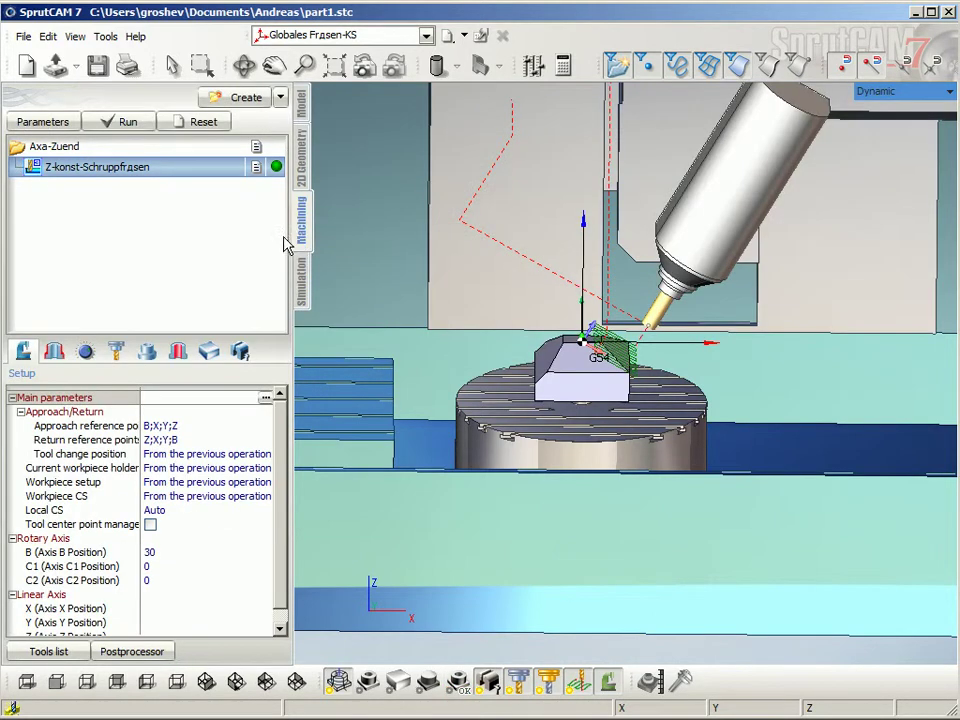
Step: Open the roughing operation's parameters on its Toolpath template page
left_click(40, 125)
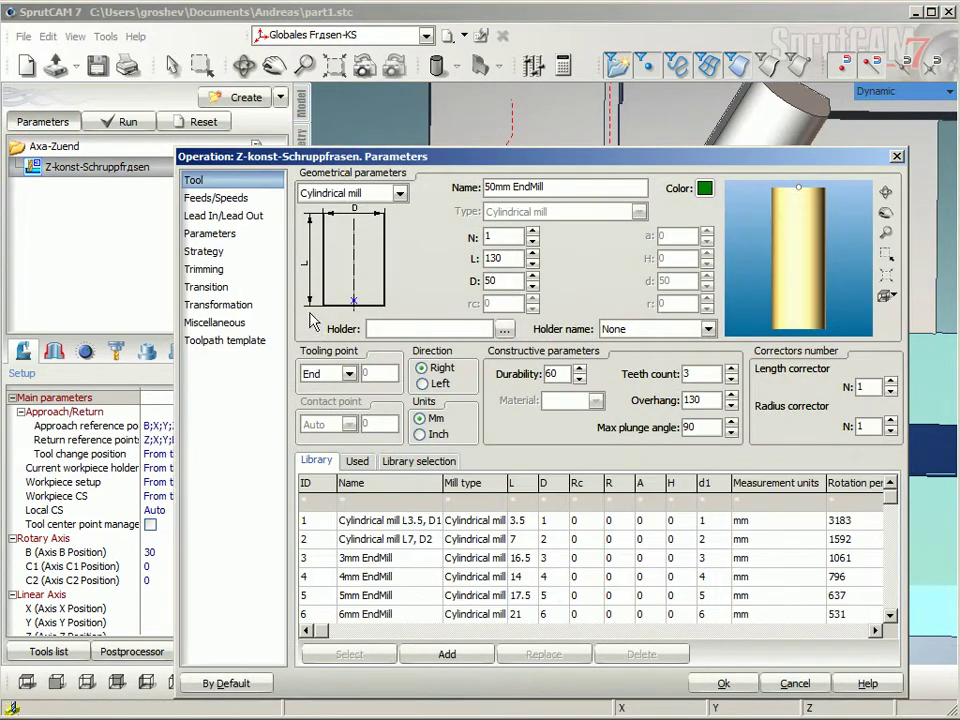
left_click_drag(414, 162, 372, 94)
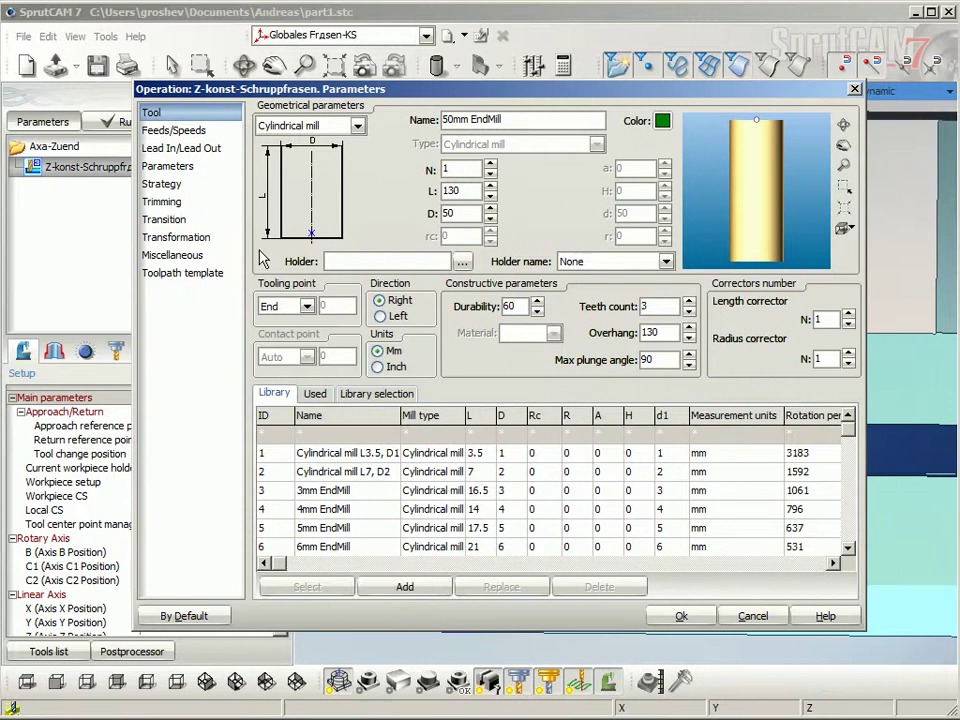
left_click(177, 274)
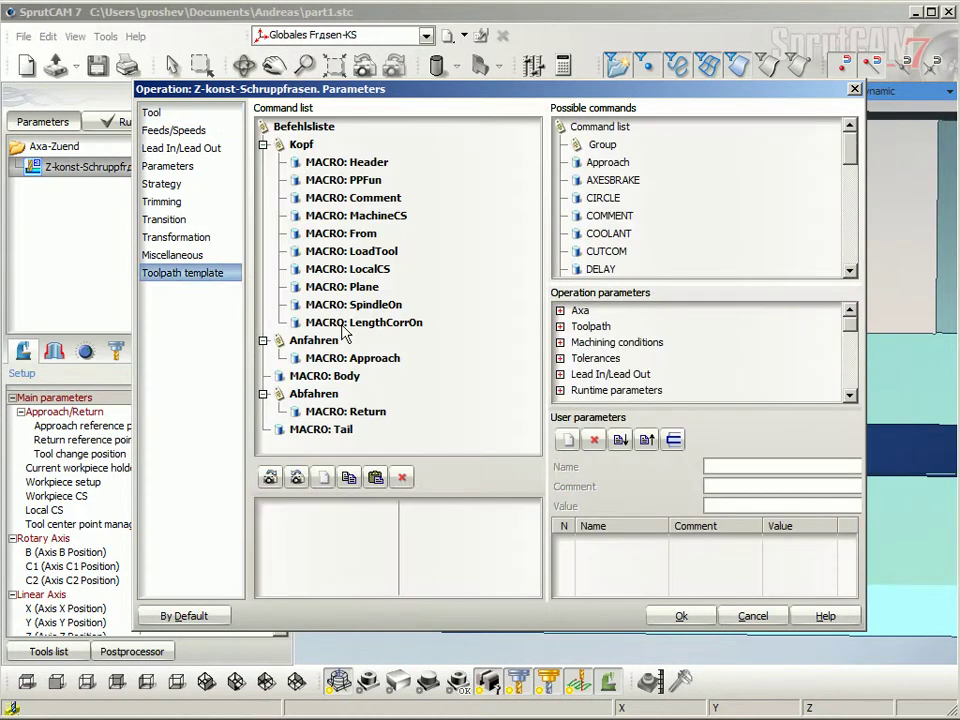
Step: Move MACRO: LocalCS out of the Kopf header to just below MACRO: Approach
left_click(340, 270)
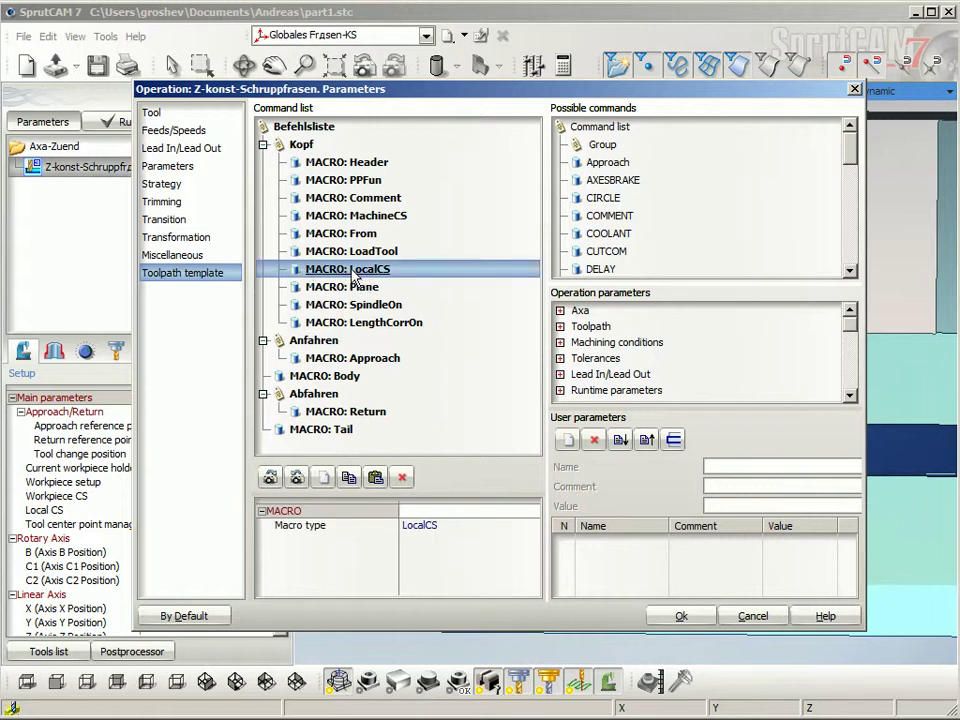
left_click_drag(352, 279, 323, 381)
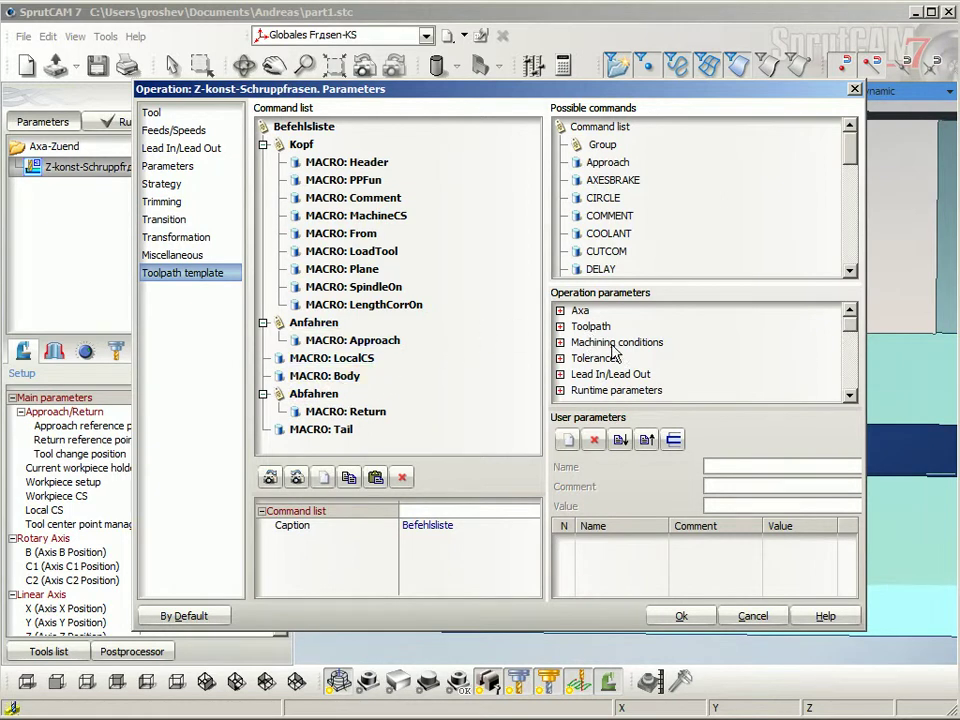
Step: Insert an ORIGIN command into the toolpath template after the LocalCS macro
scroll(614, 200, "down", 2)
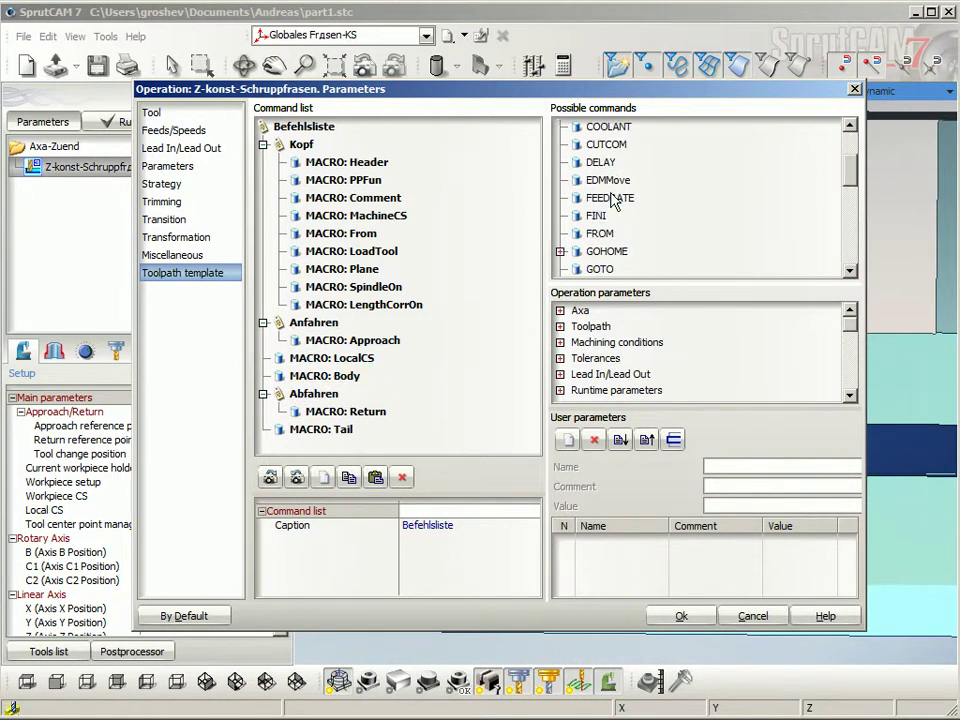
scroll(614, 220, "down", 2)
scroll(614, 238, "down", 1)
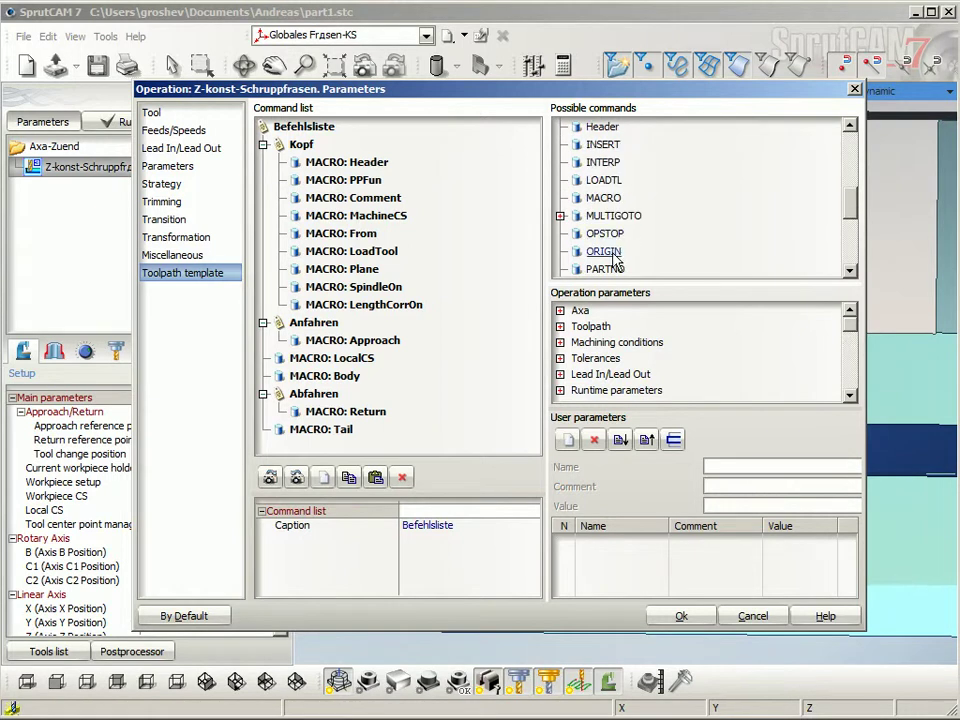
left_click(326, 376)
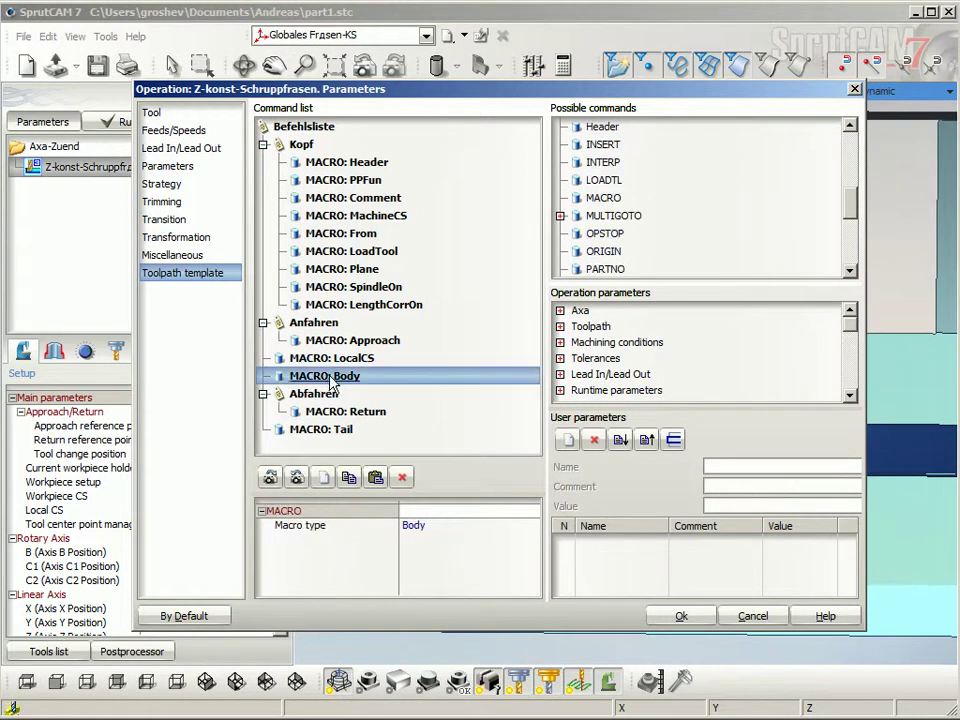
double_click(604, 251)
left_click(263, 377)
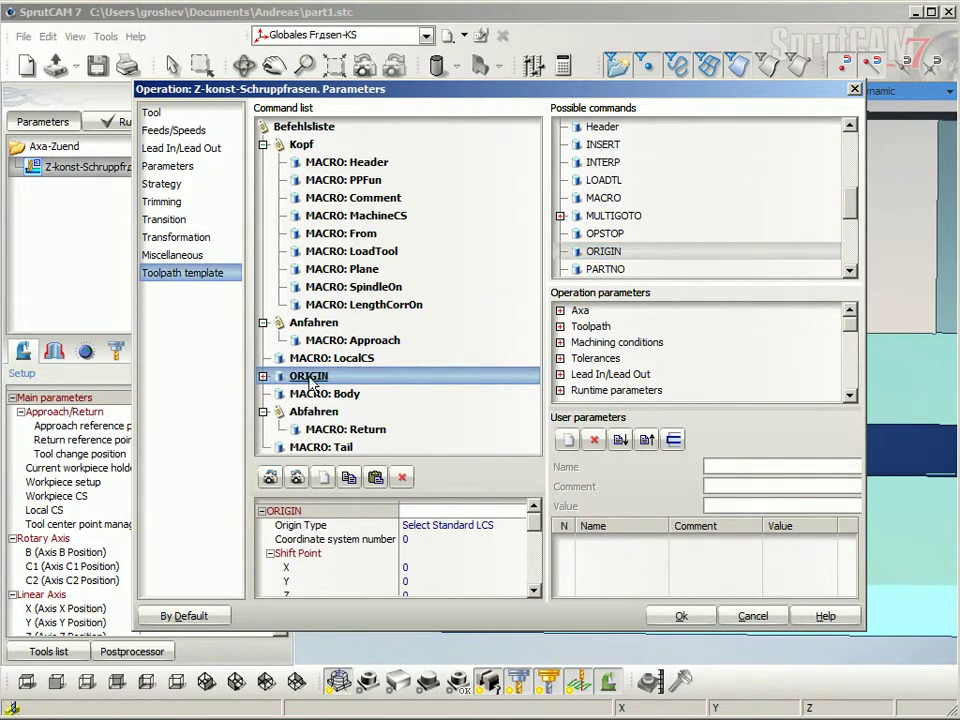
left_click_drag(306, 377, 306, 412)
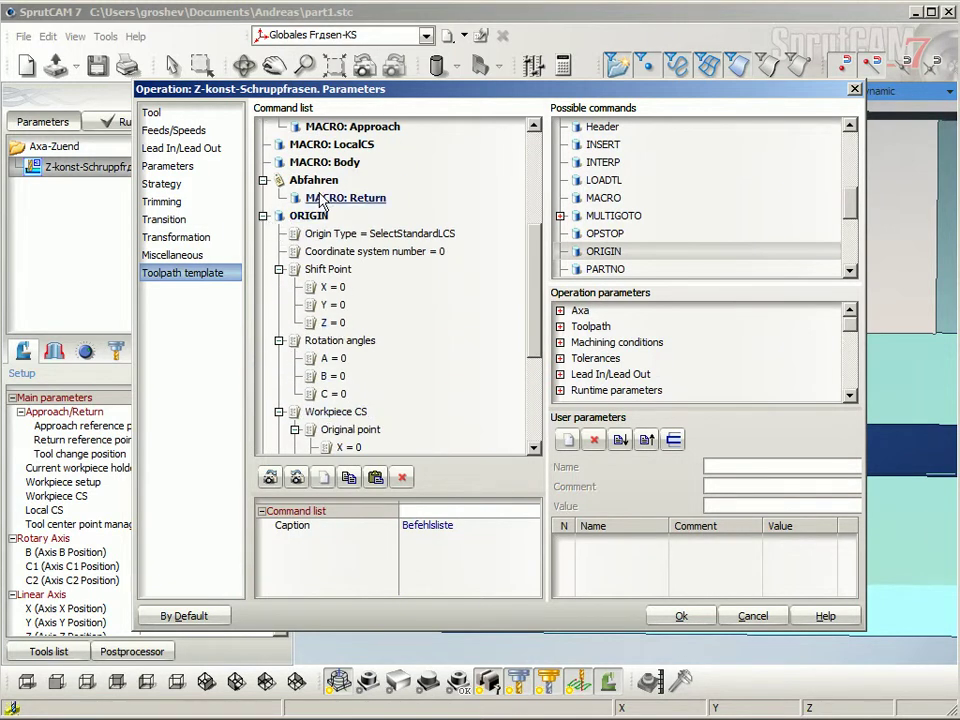
Step: Place ORIGIN after MACRO: Body, just before Abfahren, and expand its parameters
left_click(328, 200)
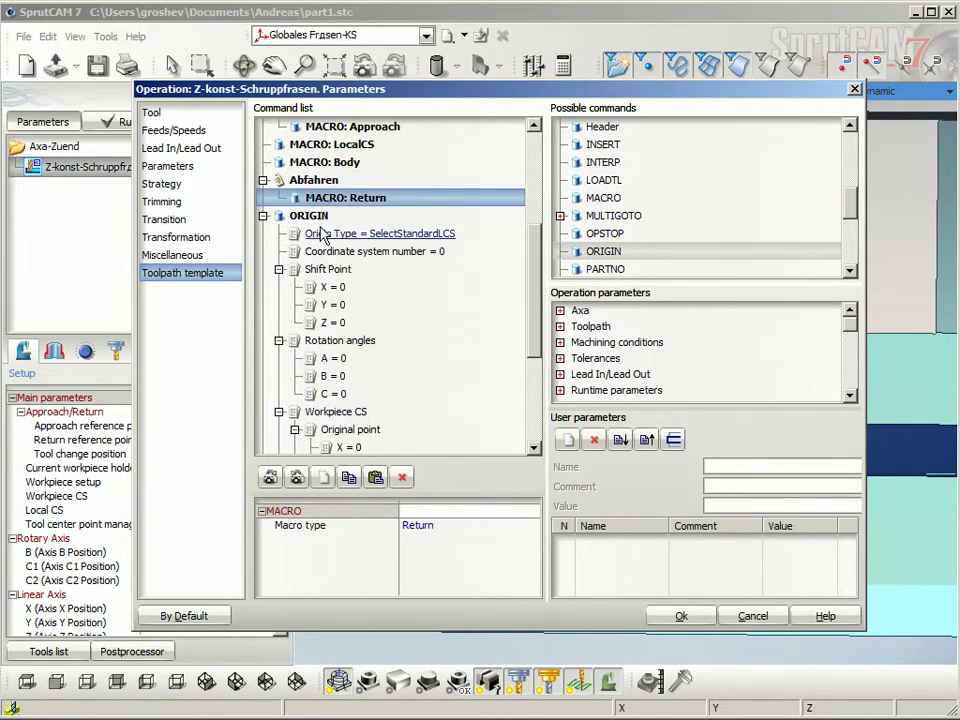
left_click_drag(314, 215, 311, 178)
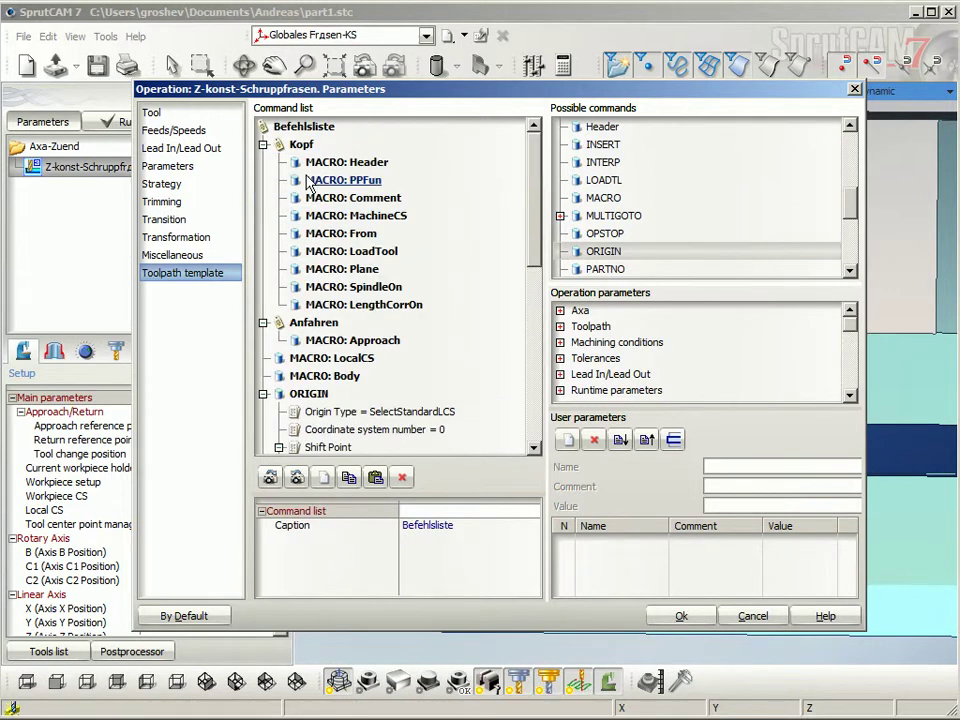
left_click(264, 394)
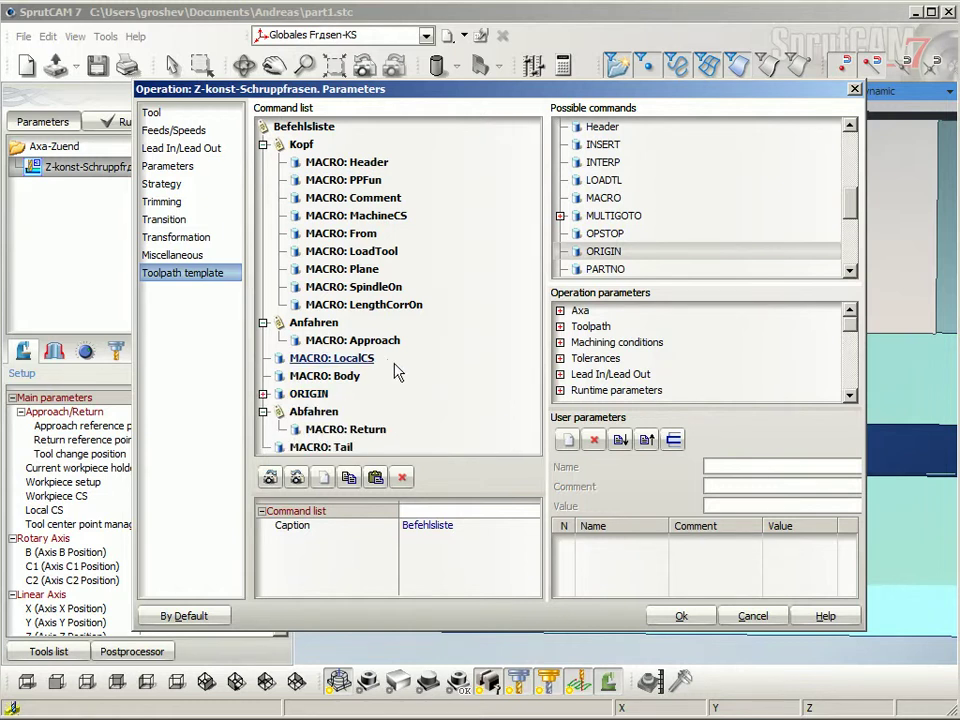
left_click(352, 362)
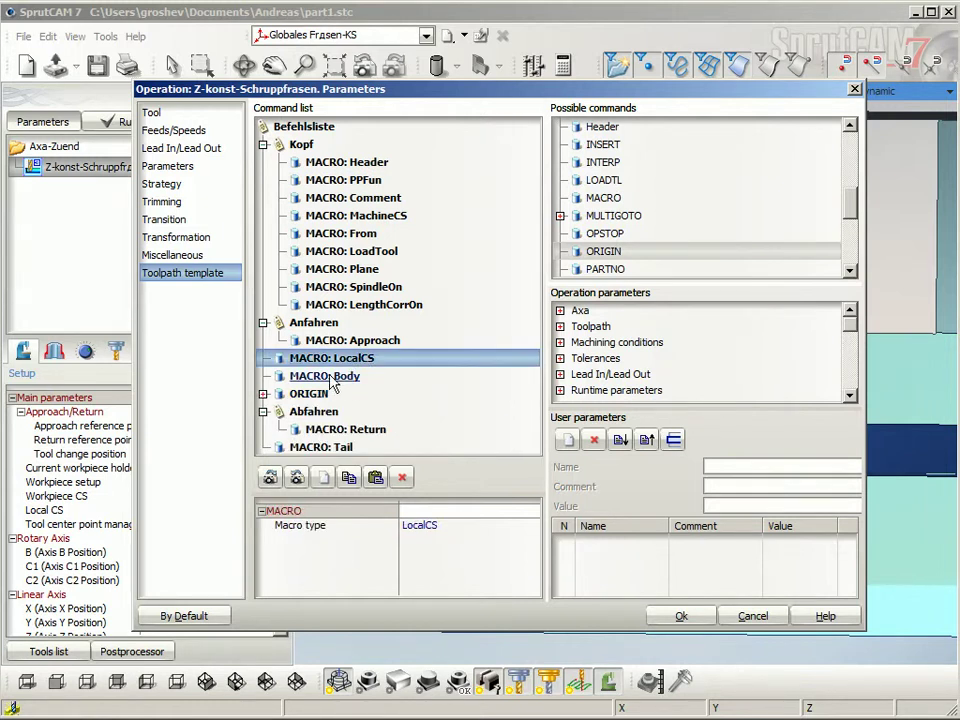
left_click(328, 376)
left_click(313, 398)
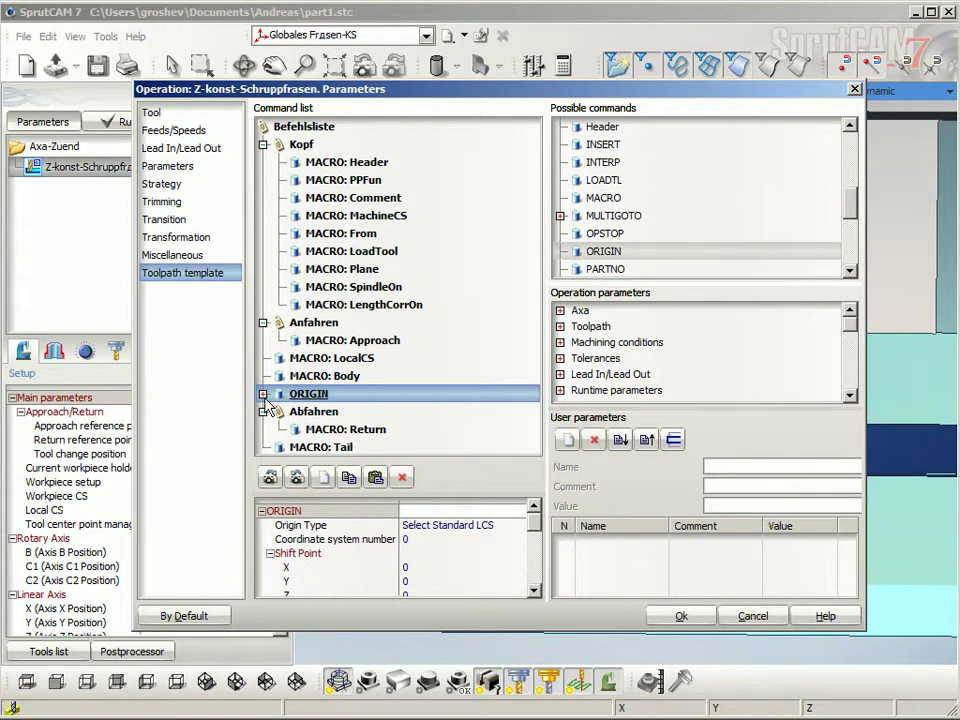
left_click(264, 394)
Step: Set ORIGIN's origin type to Transform LCS with zero shift, then confirm the template
left_click(533, 449)
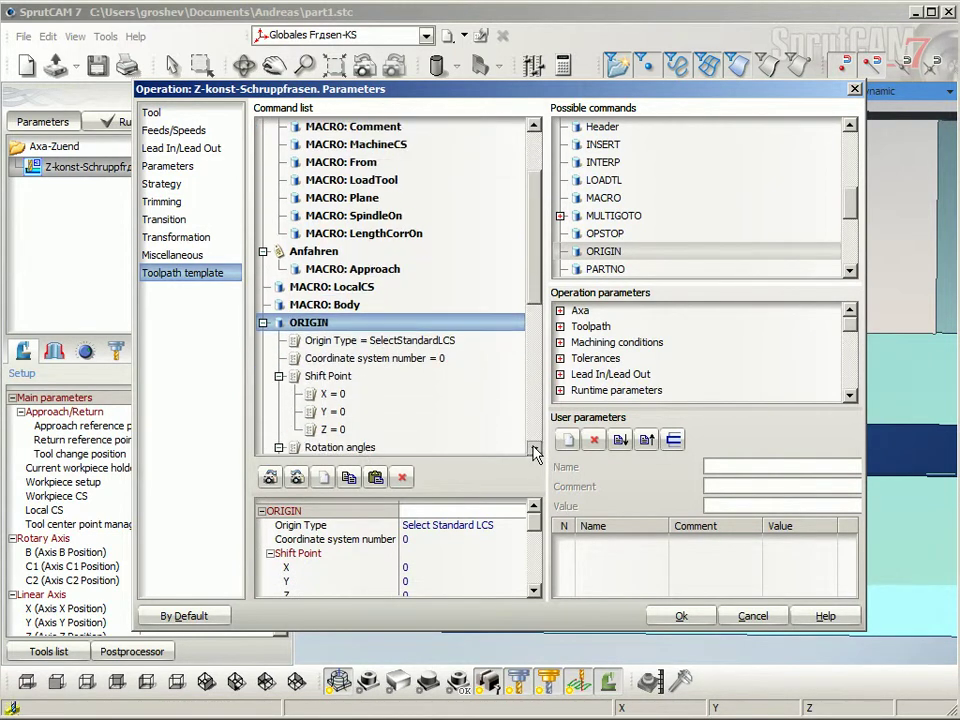
left_click(533, 450)
left_click(425, 528)
left_click(518, 525)
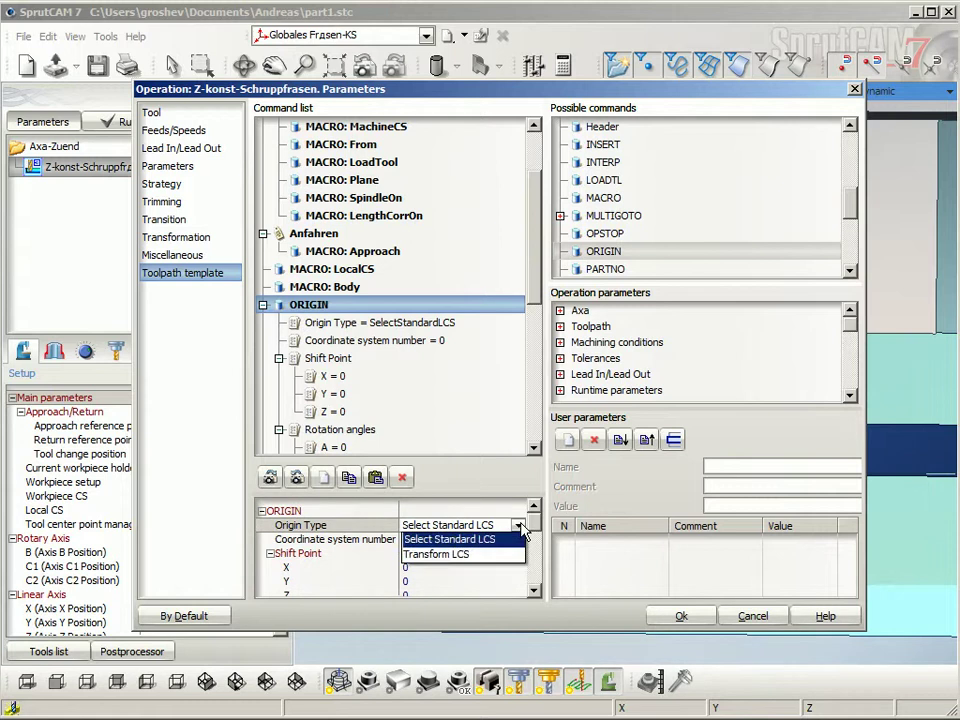
left_click(449, 556)
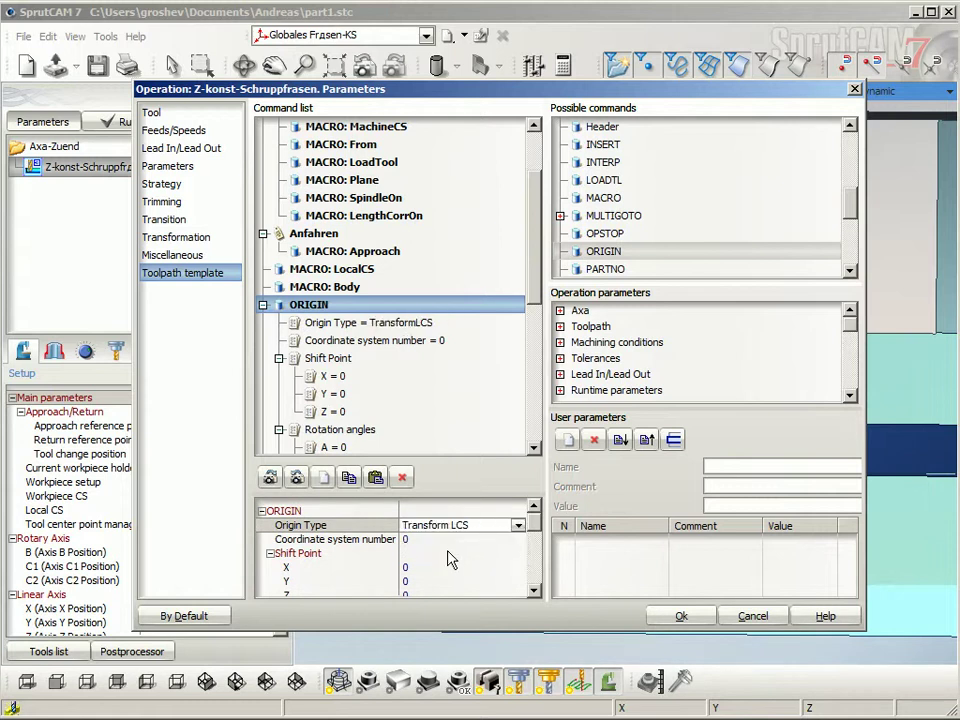
left_click(332, 377)
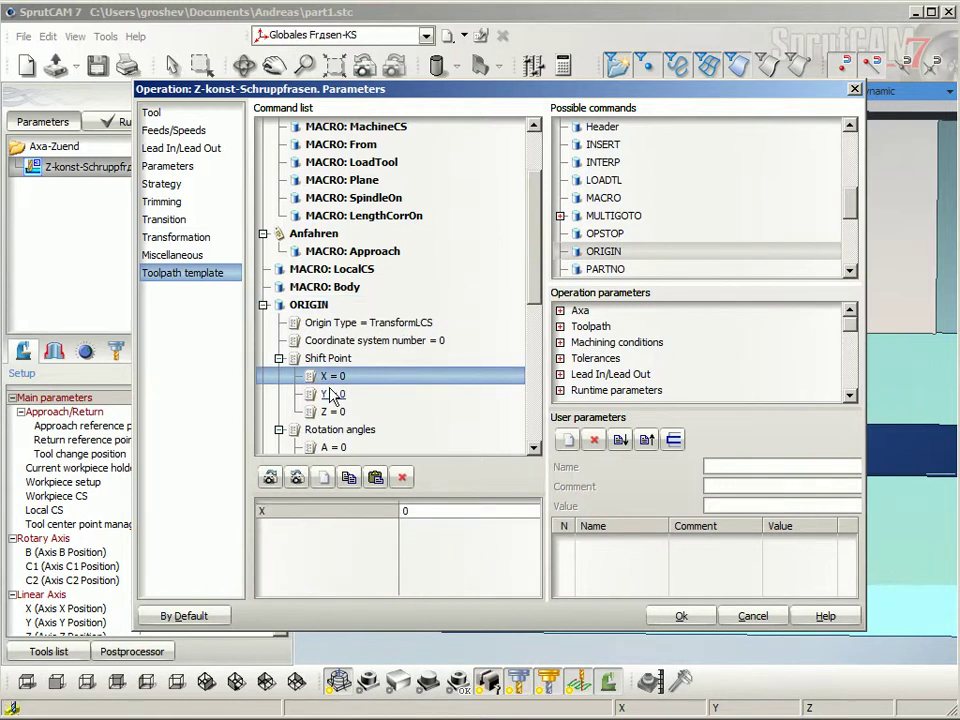
scroll(345, 370, "down", 2)
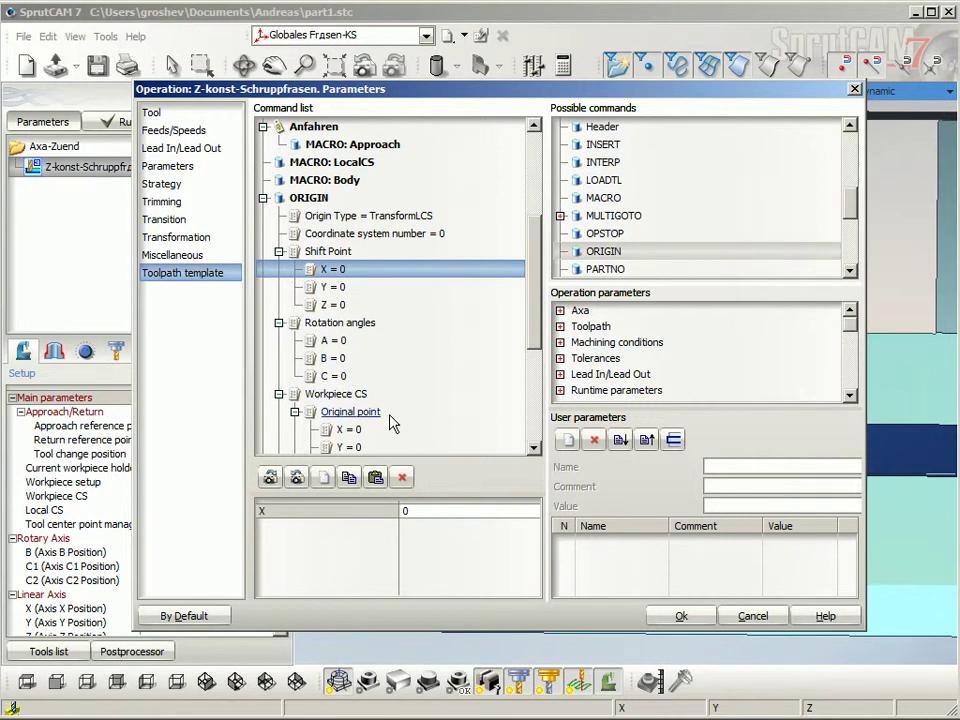
scroll(372, 387, "down", 2)
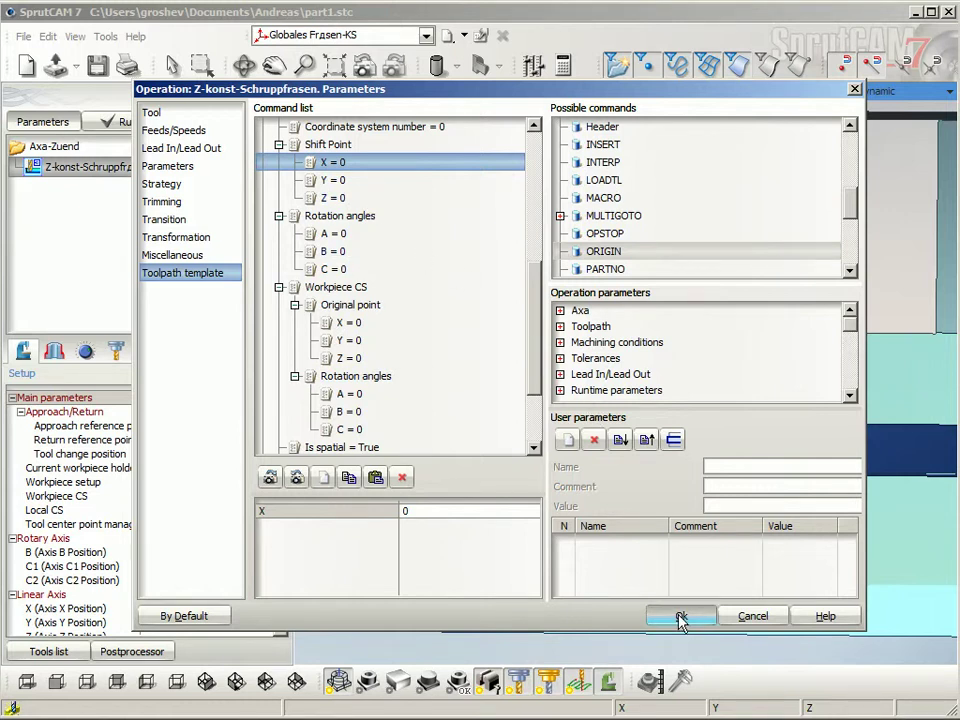
left_click(680, 617)
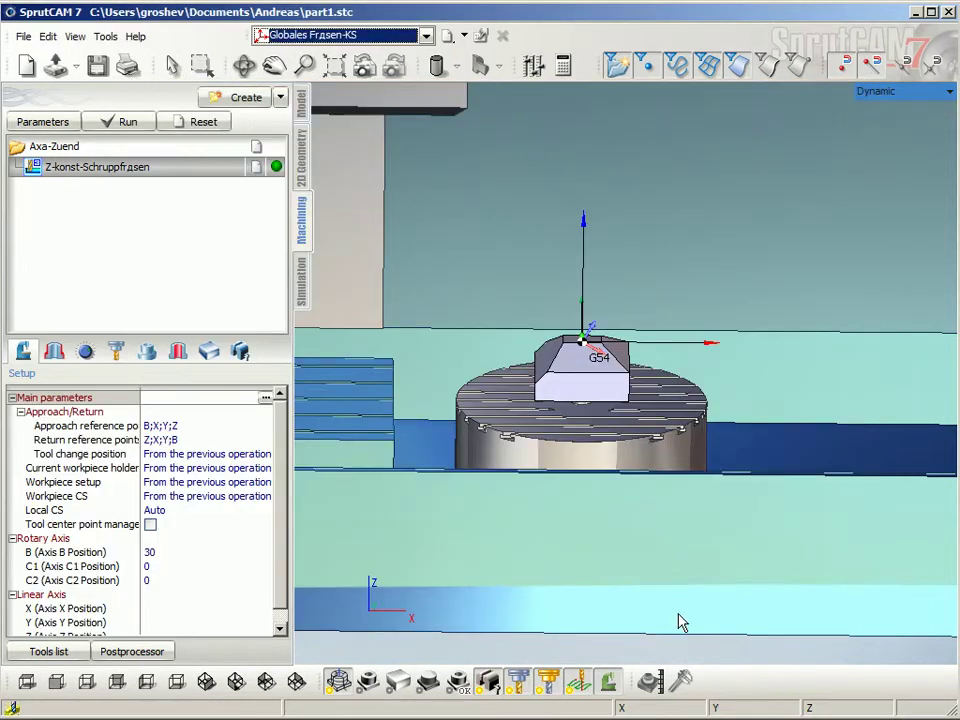
Step: Recalculate Z-konst roughing with the revised template and zoom around the tilted head
left_click(125, 121)
scroll(548, 326, "up", 2)
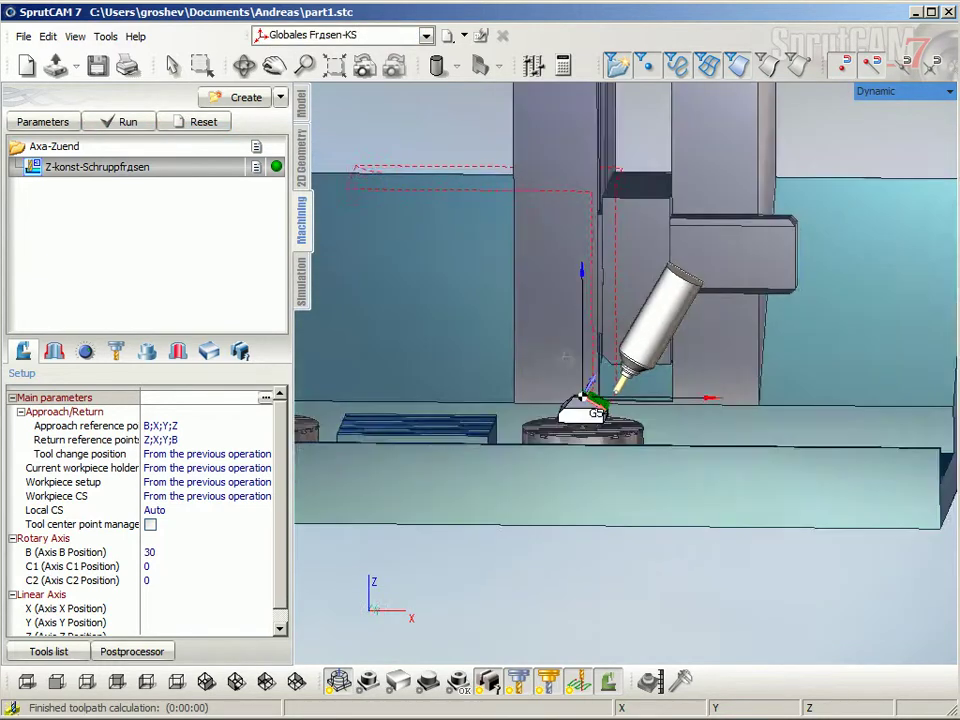
scroll(530, 290, "up", 2)
scroll(515, 260, "up", 1)
scroll(503, 233, "up", 2)
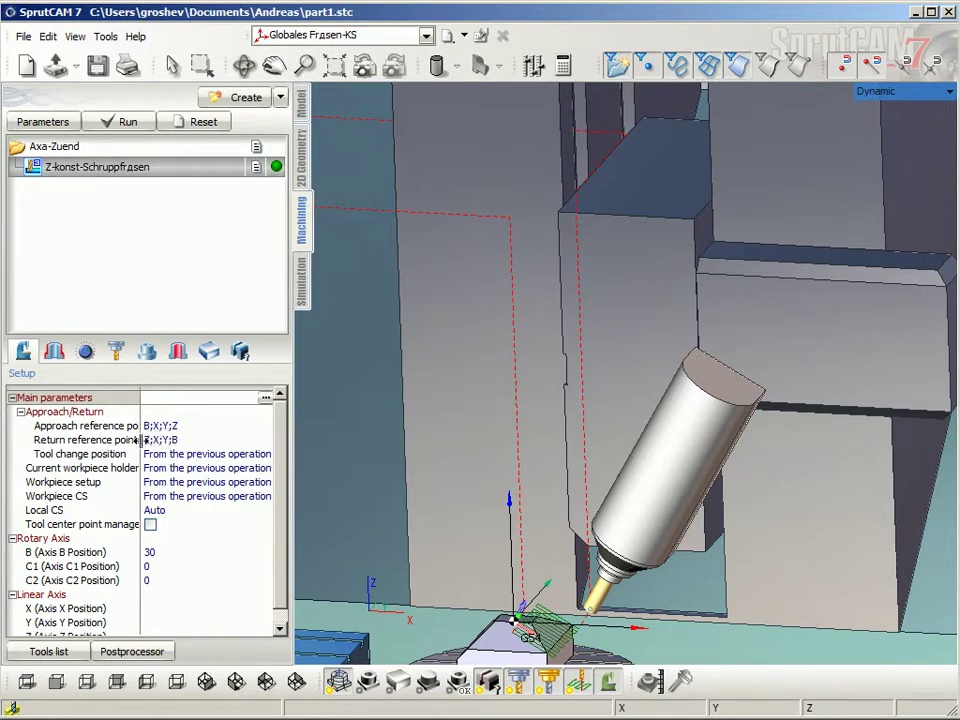
scroll(563, 435, "down", 2)
scroll(600, 440, "down", 2)
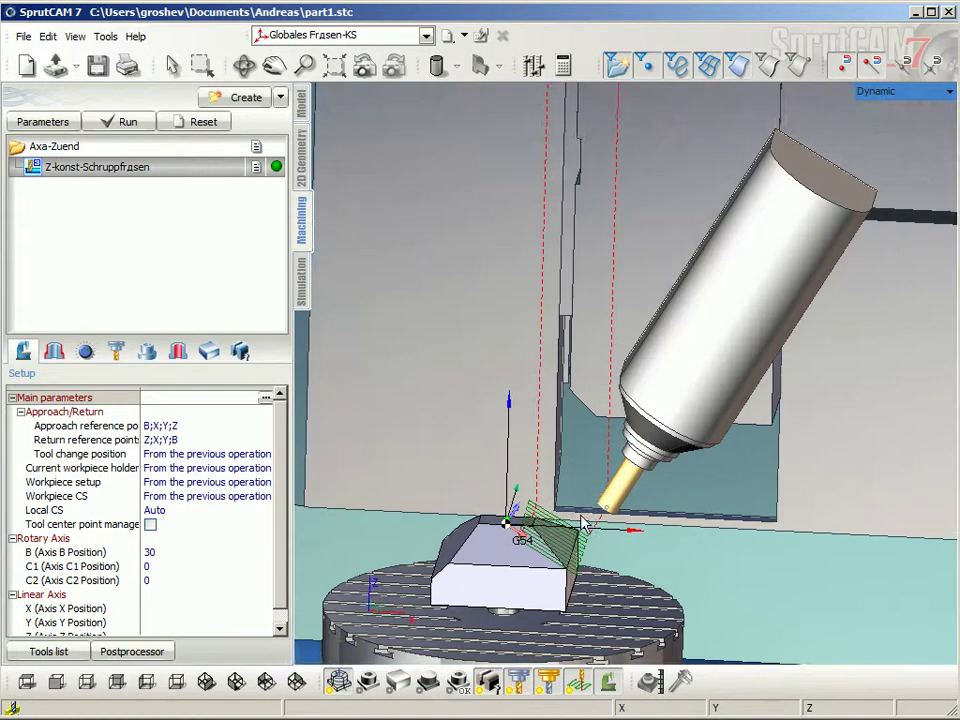
scroll(643, 440, "down", 2)
scroll(643, 440, "up", 3)
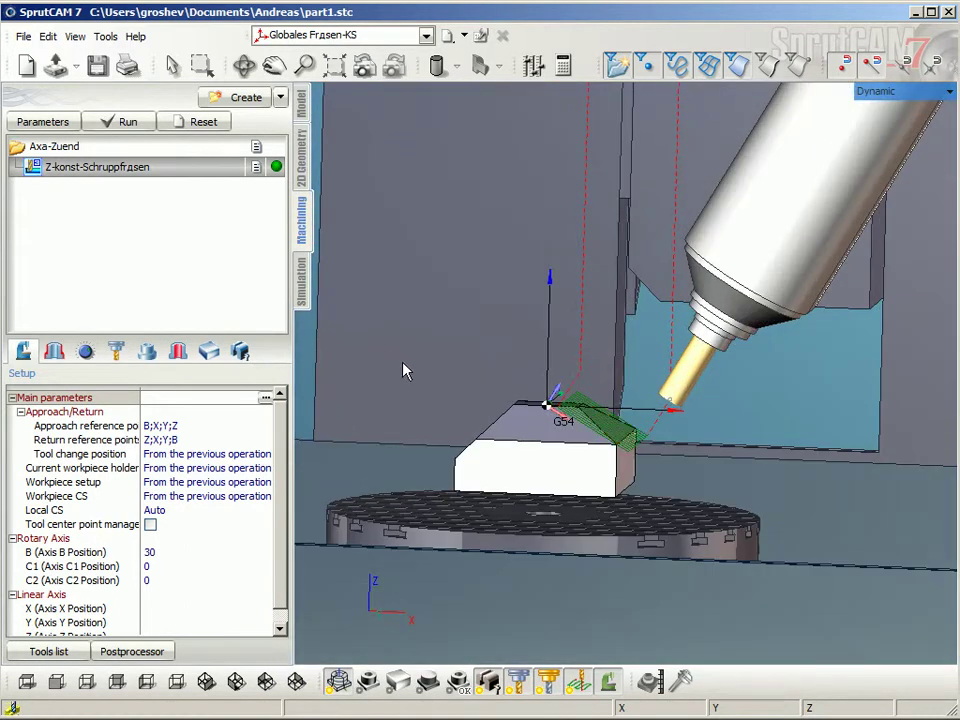
left_click(303, 283)
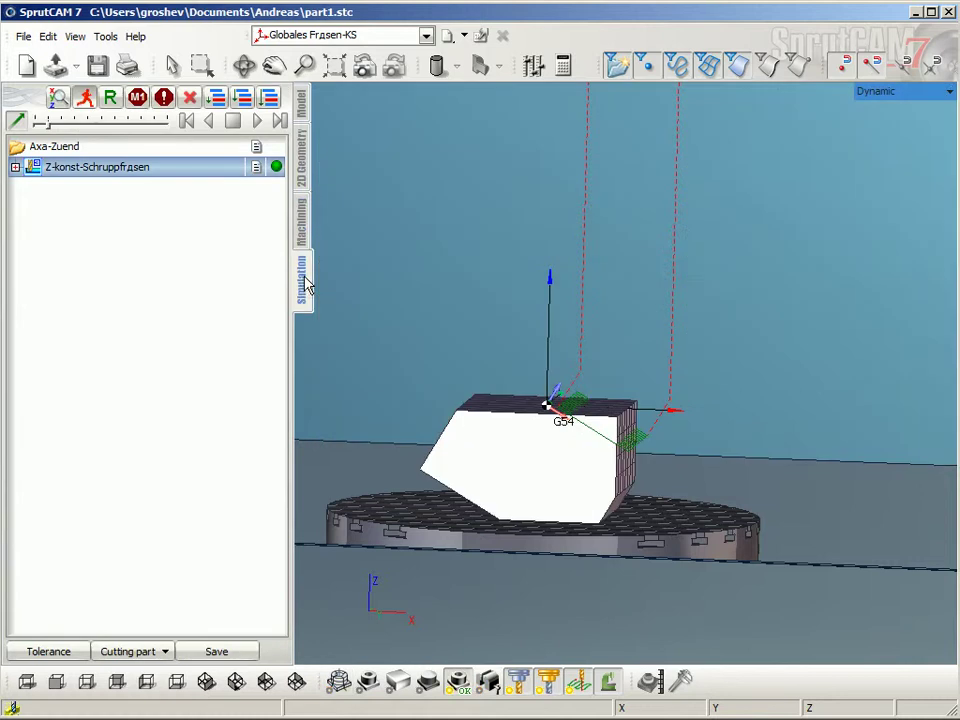
left_click(15, 167)
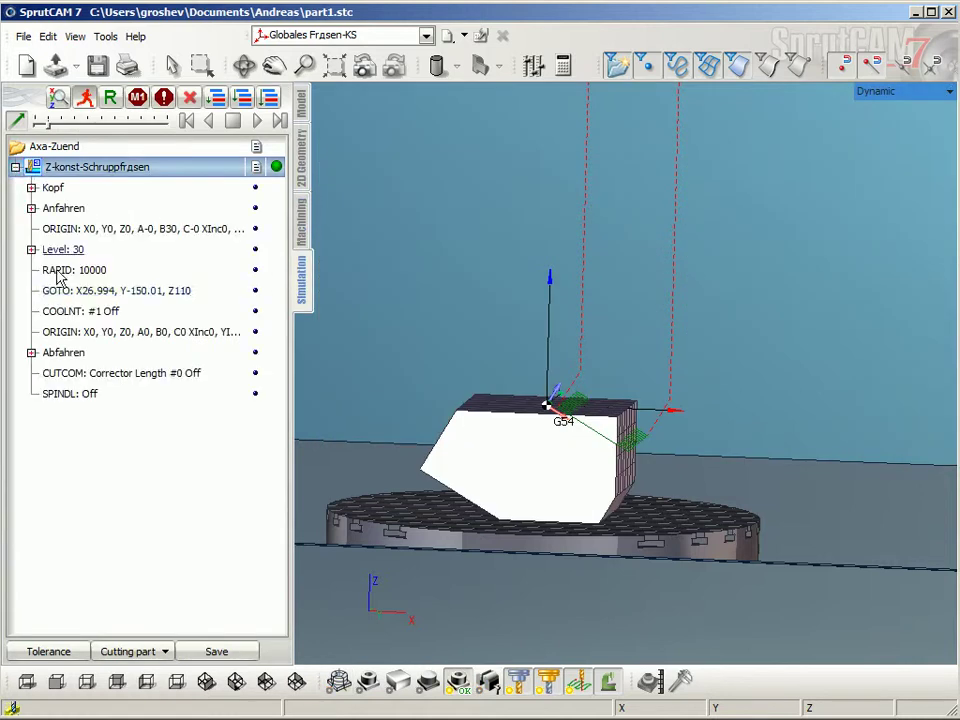
left_click(31, 353)
left_click(81, 393)
left_click(90, 414)
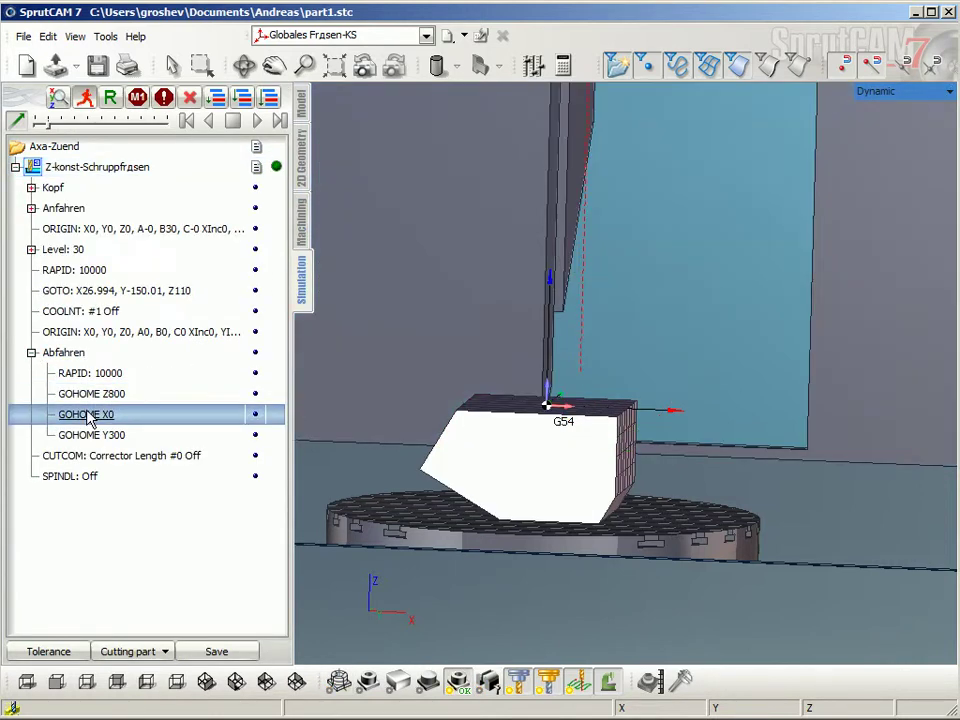
left_click(94, 435)
left_click(94, 414)
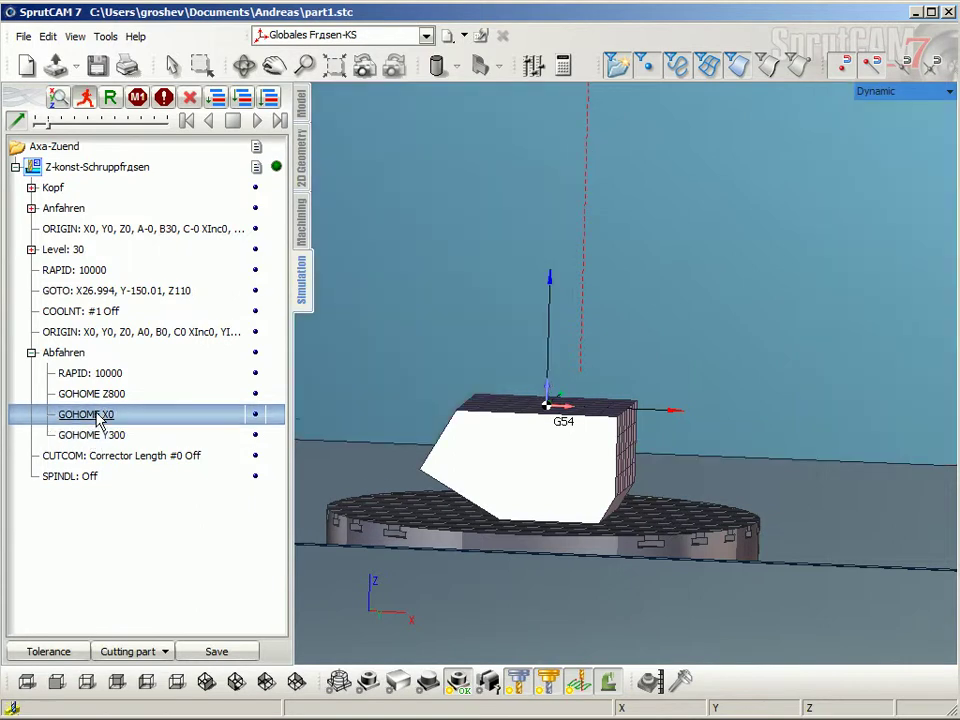
left_click(95, 396)
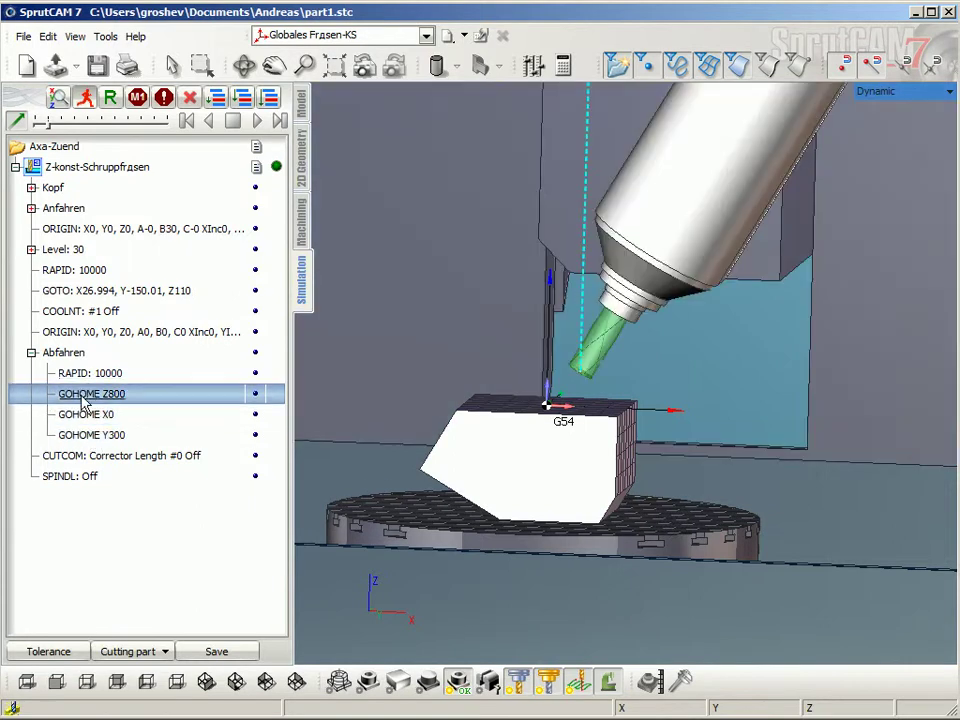
left_click(302, 224)
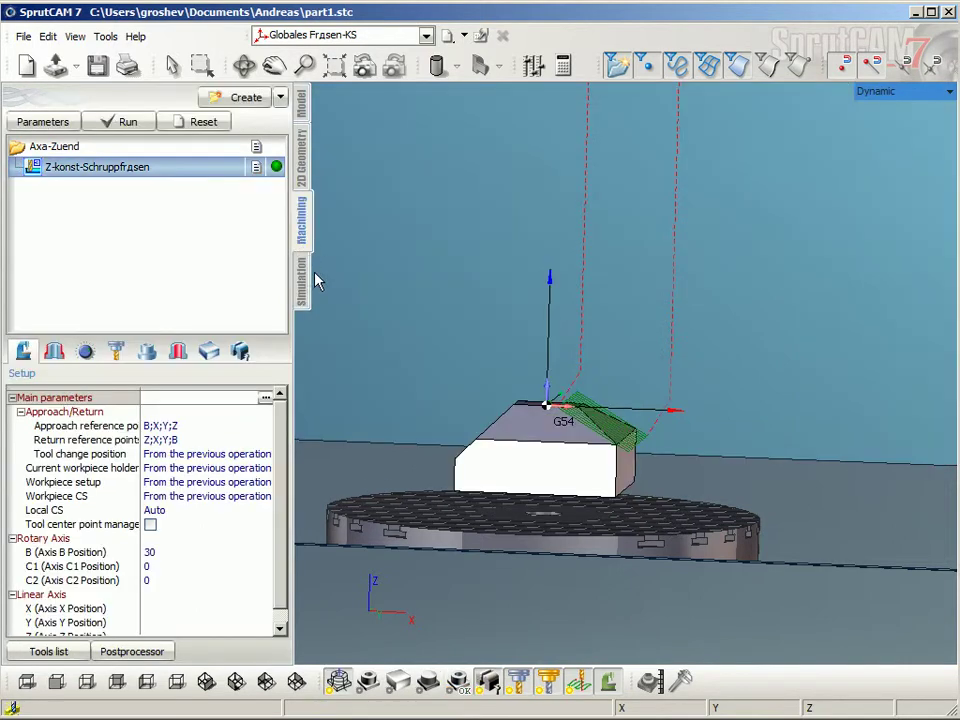
Step: Open Axa-Zuend's tool change position dialog, currently X0 Y300 Z800
left_click(60, 147)
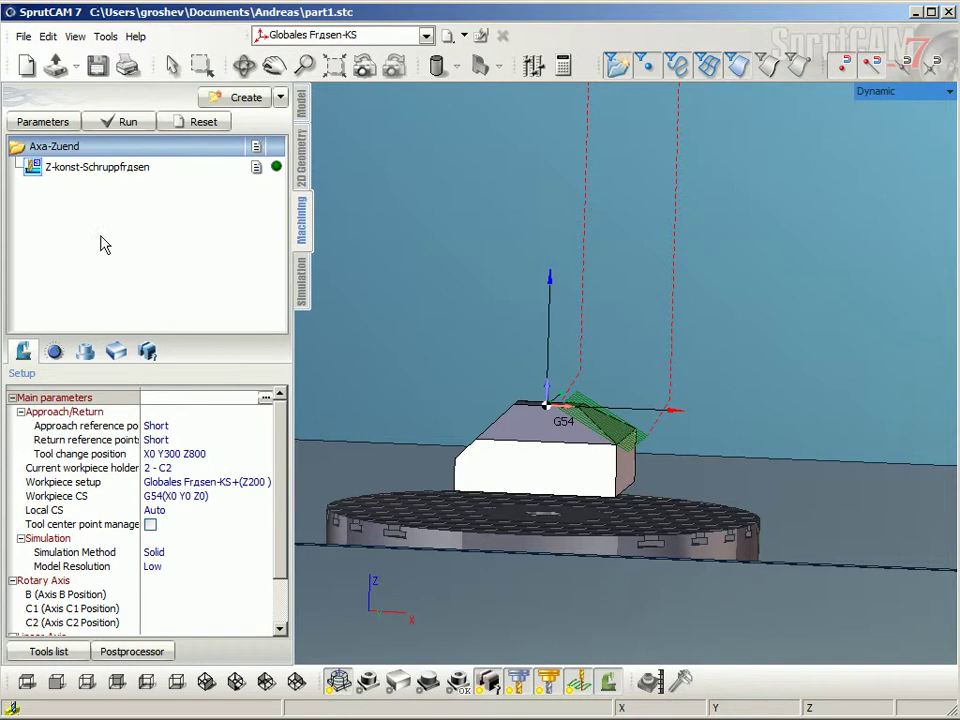
left_click(193, 453)
left_click(265, 454)
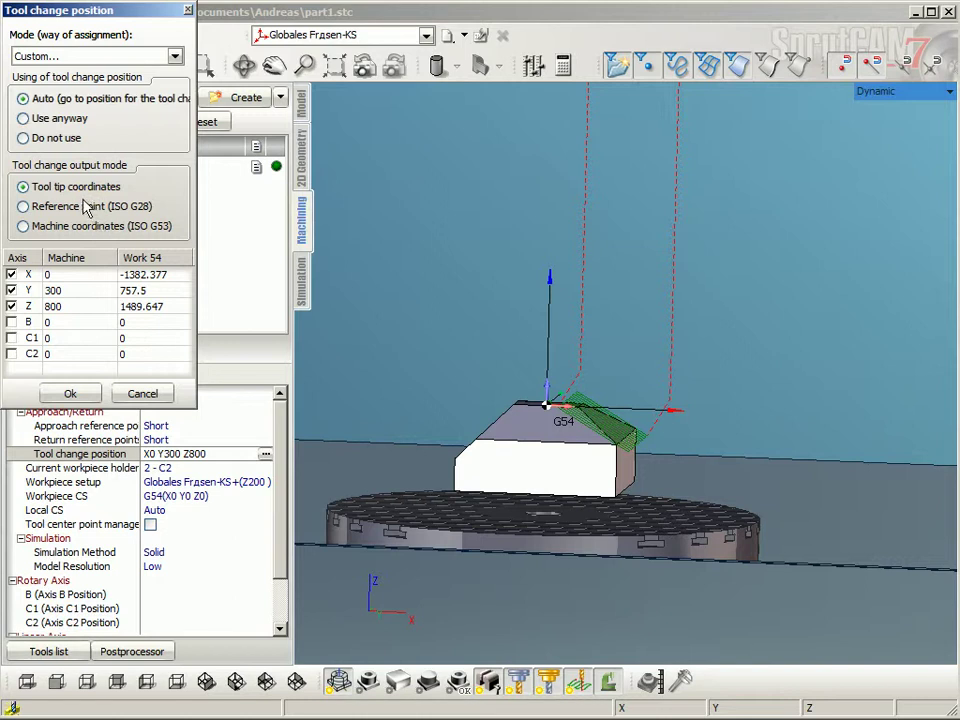
Step: Change the tool change position to X0 Y0 Z170
left_click(55, 306)
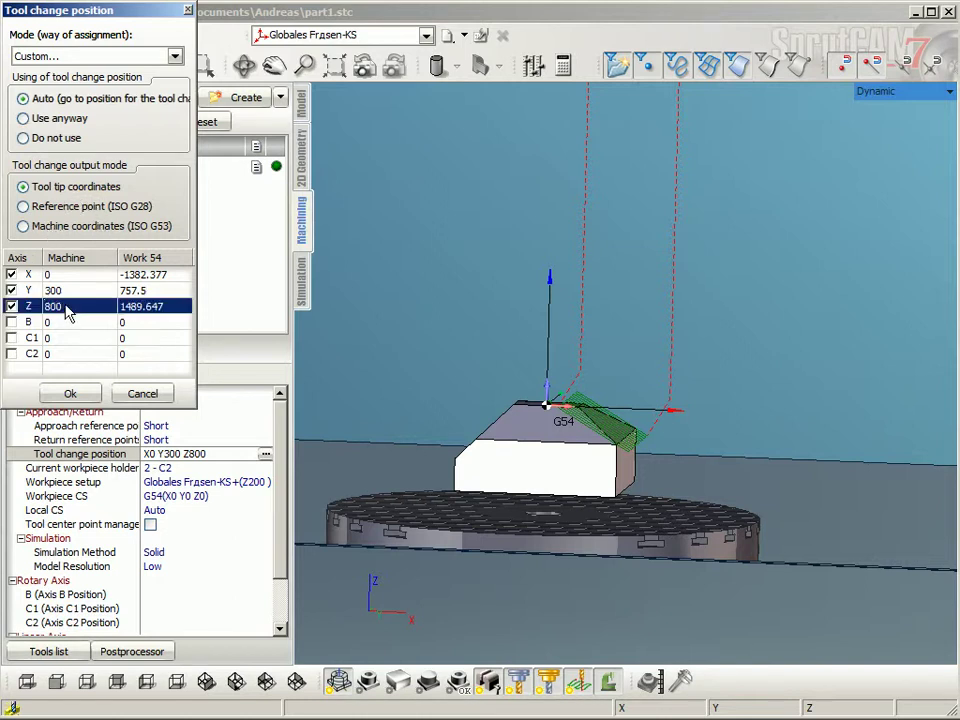
scroll(424, 336, "down", 3)
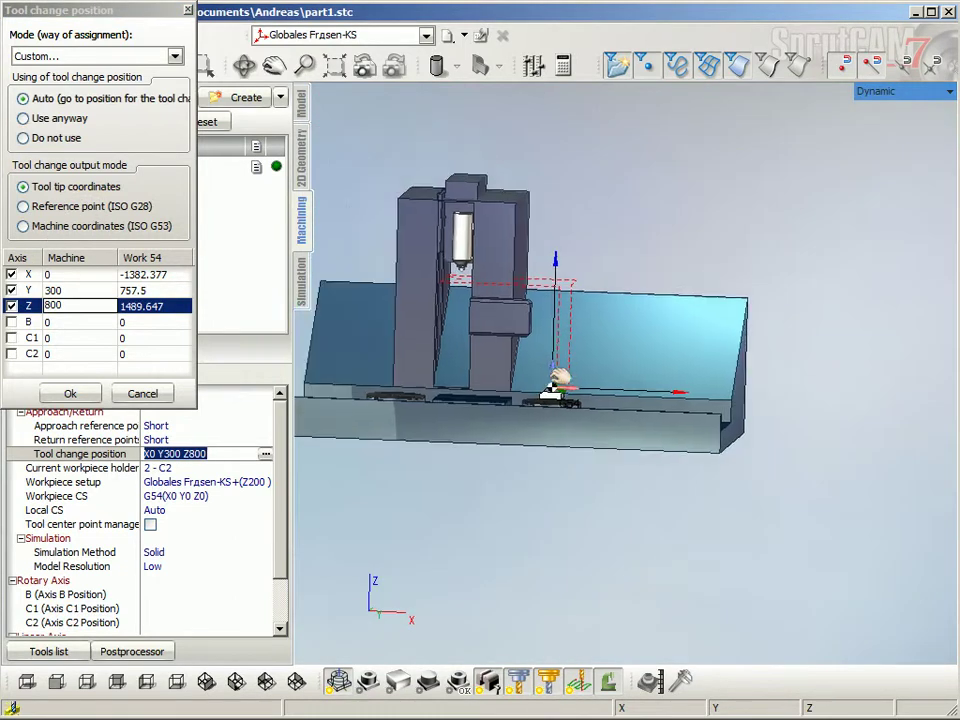
scroll(71, 308, "down", 1)
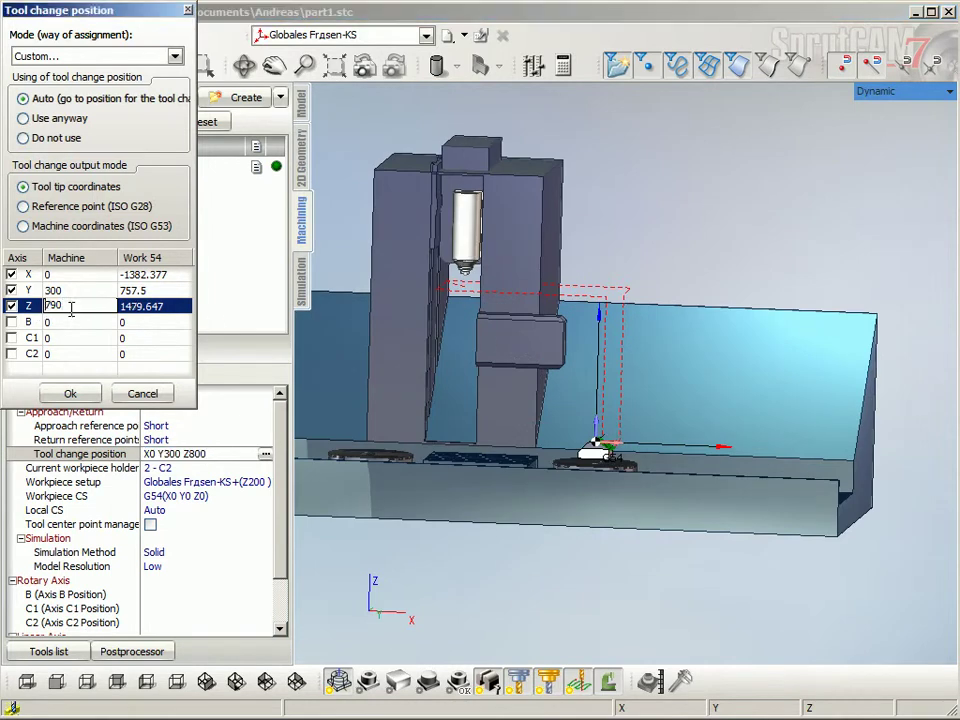
scroll(71, 308, "down", 10)
scroll(71, 308, "down", 7)
scroll(71, 306, "down", 7)
scroll(71, 306, "down", 3)
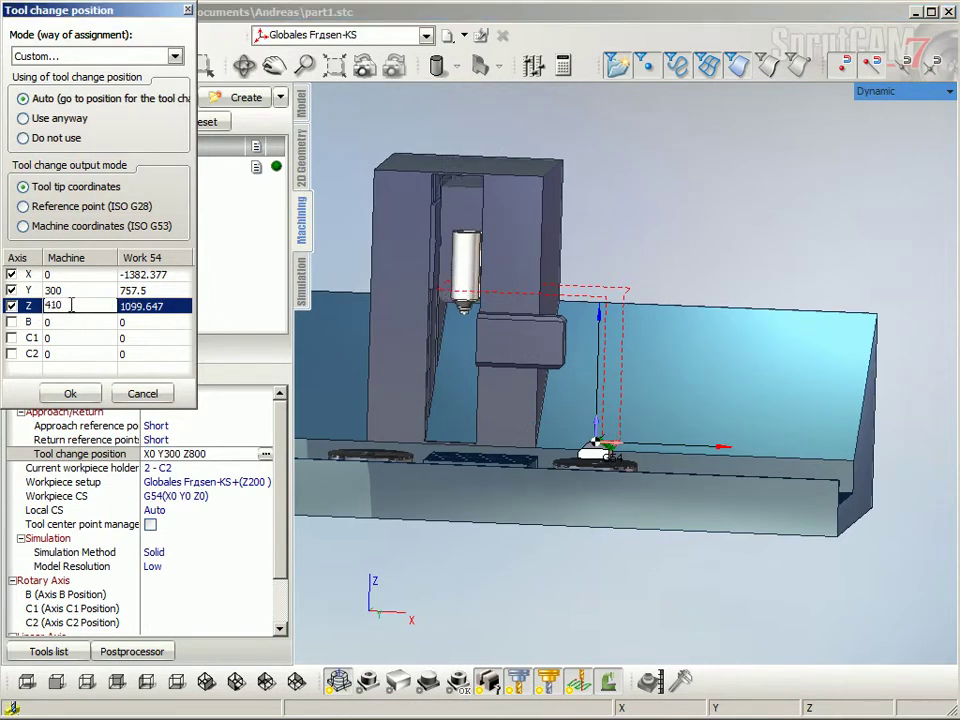
scroll(71, 306, "down", 17)
scroll(71, 306, "down", 2)
scroll(71, 306, "down", 4)
scroll(71, 306, "down", 9)
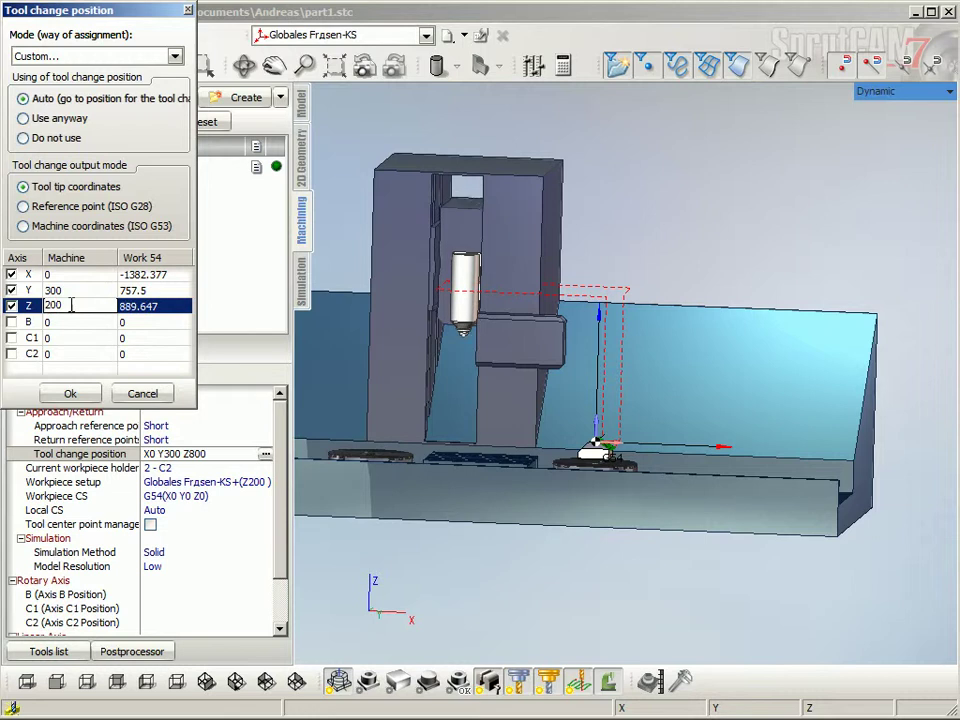
scroll(71, 306, "down", 3)
left_click(72, 290)
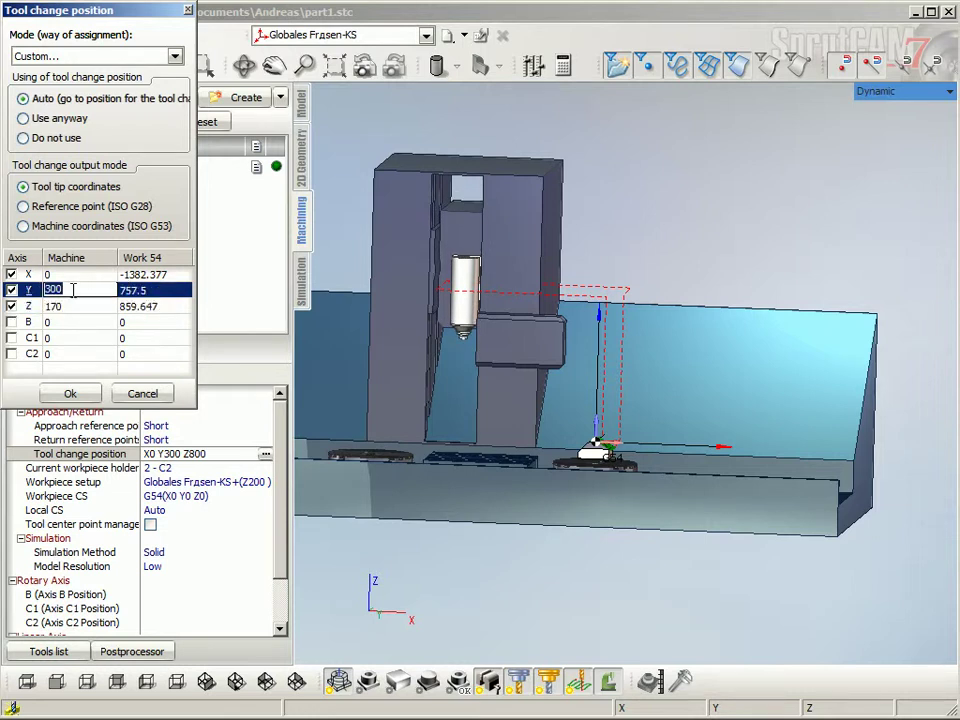
type("0")
key("Return")
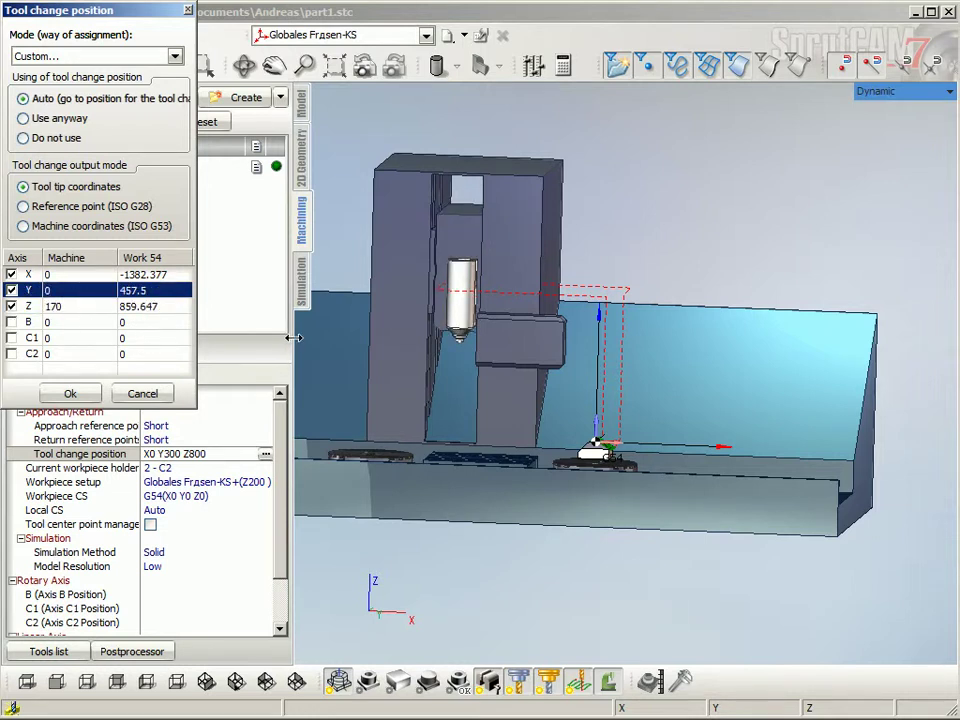
left_click(71, 396)
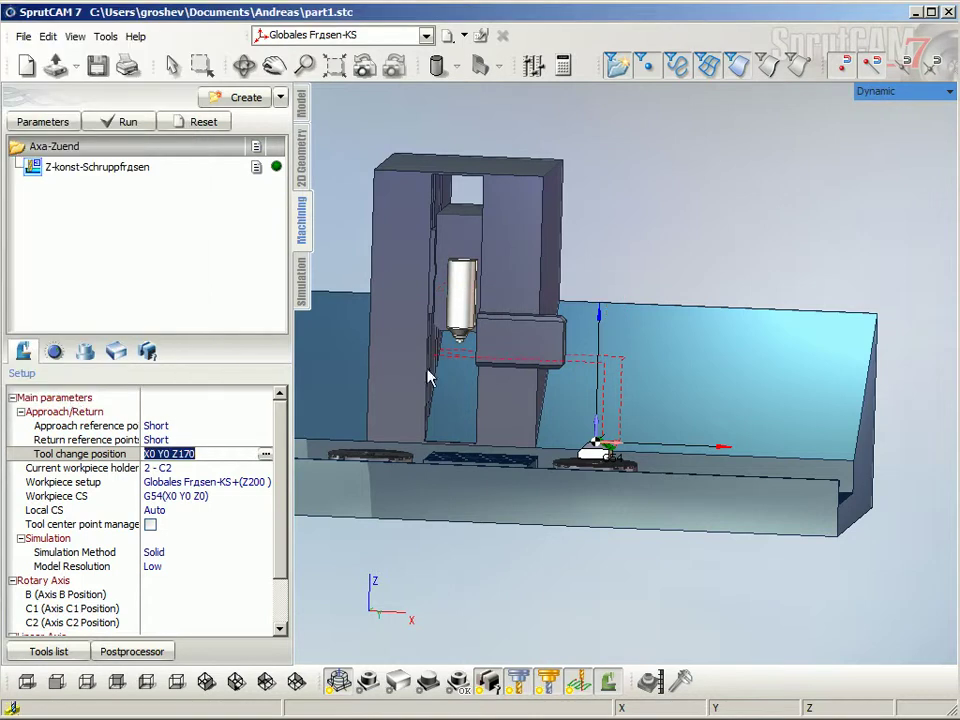
Step: Look around the lowered machine head and switch to the Simulation workspace
scroll(548, 418, "up", 3)
mouse_move(548, 418)
middle_mouse_down()
mouse_move(503, 437)
mouse_move(293, 259)
middle_mouse_up()
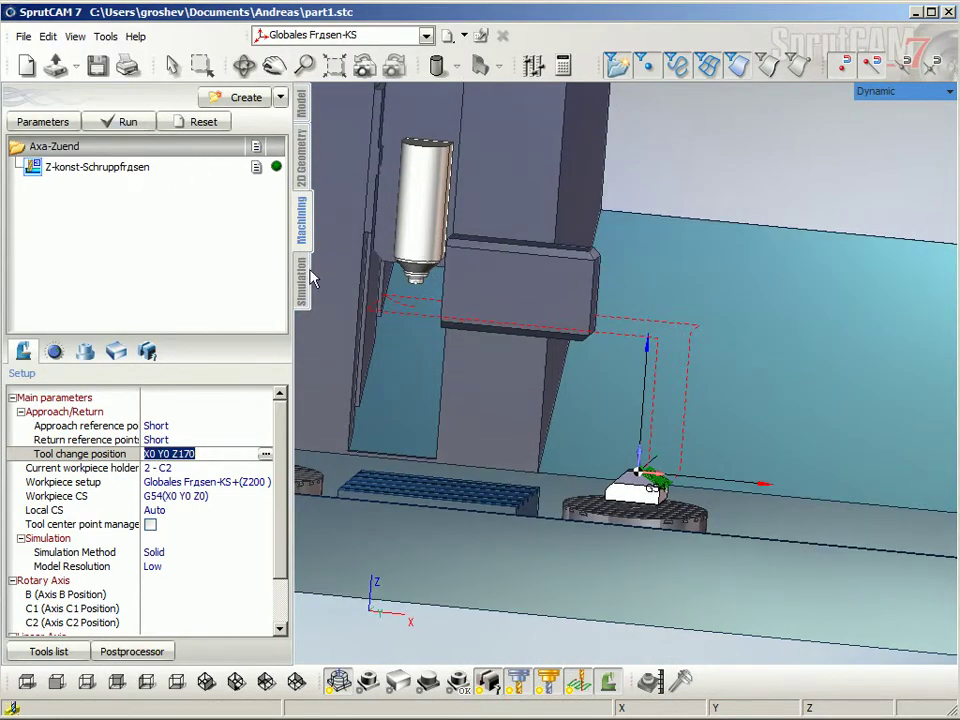
left_click(310, 272)
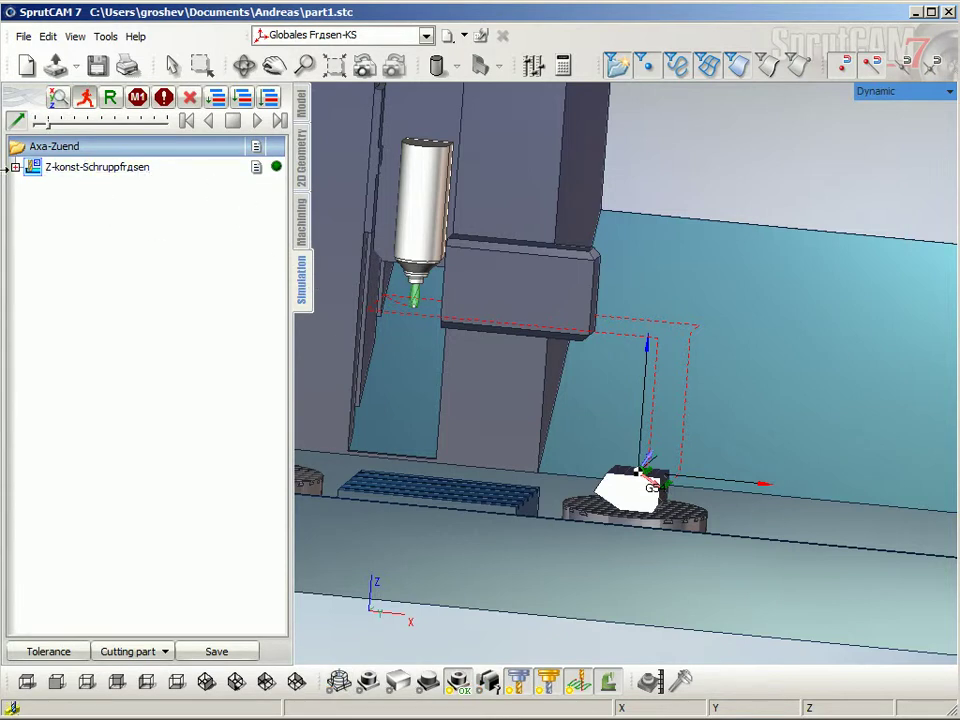
Step: Expand the Anfahren approach commands and select the Kopf header block as the simulation start
left_click(31, 208)
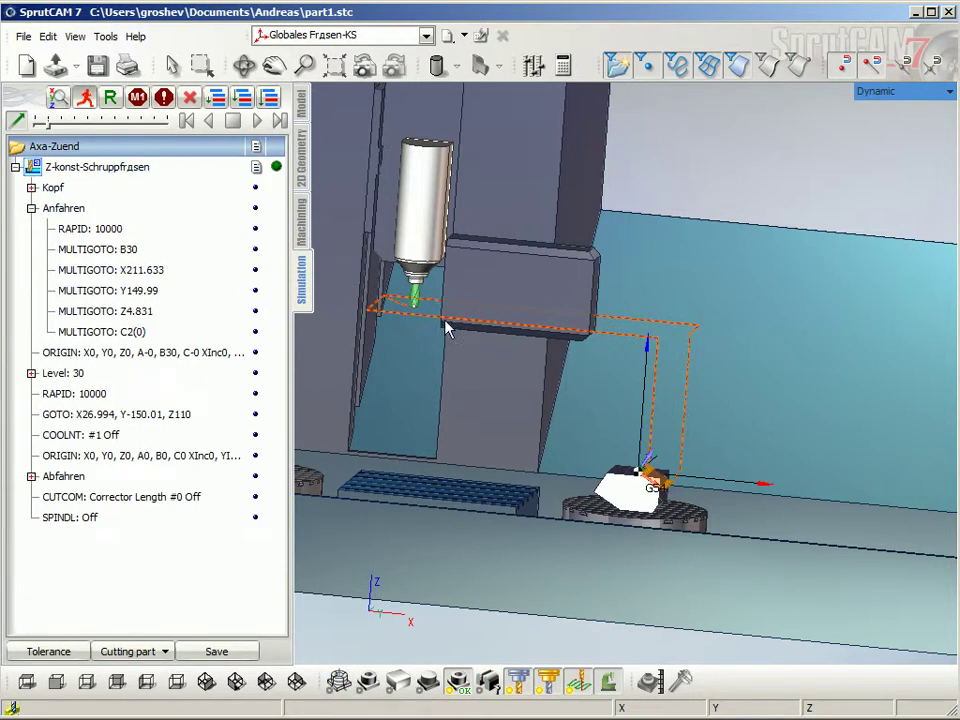
left_click_drag(447, 330, 530, 338)
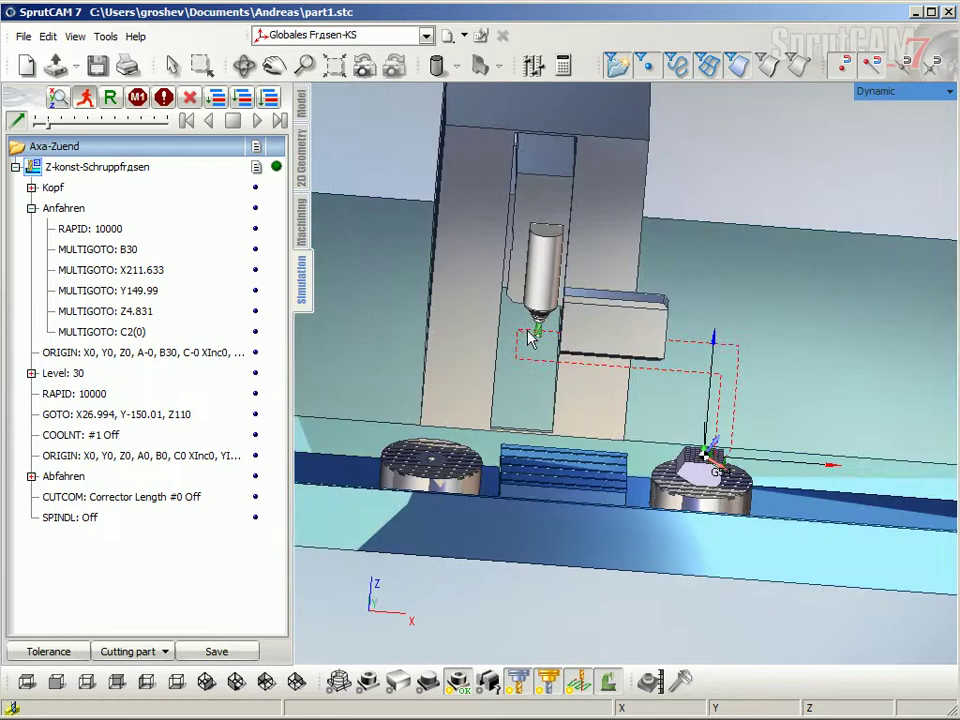
left_click(53, 189)
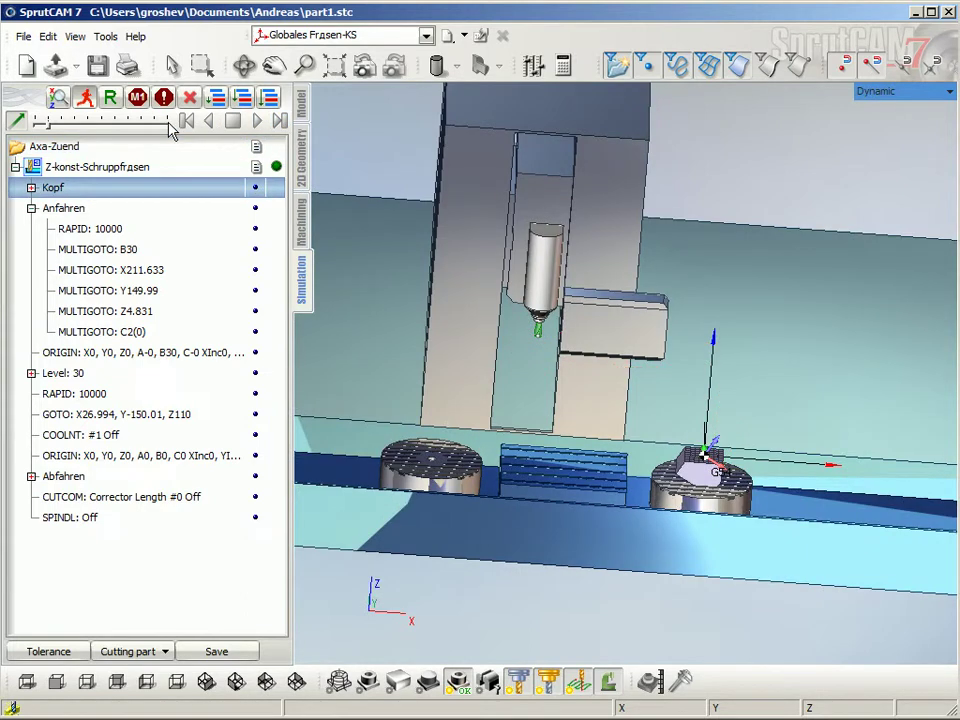
Step: Step through the header commands and approach moves: spindle start, B30, X211.633, then Y and Z
left_click(277, 123)
left_click(277, 123)
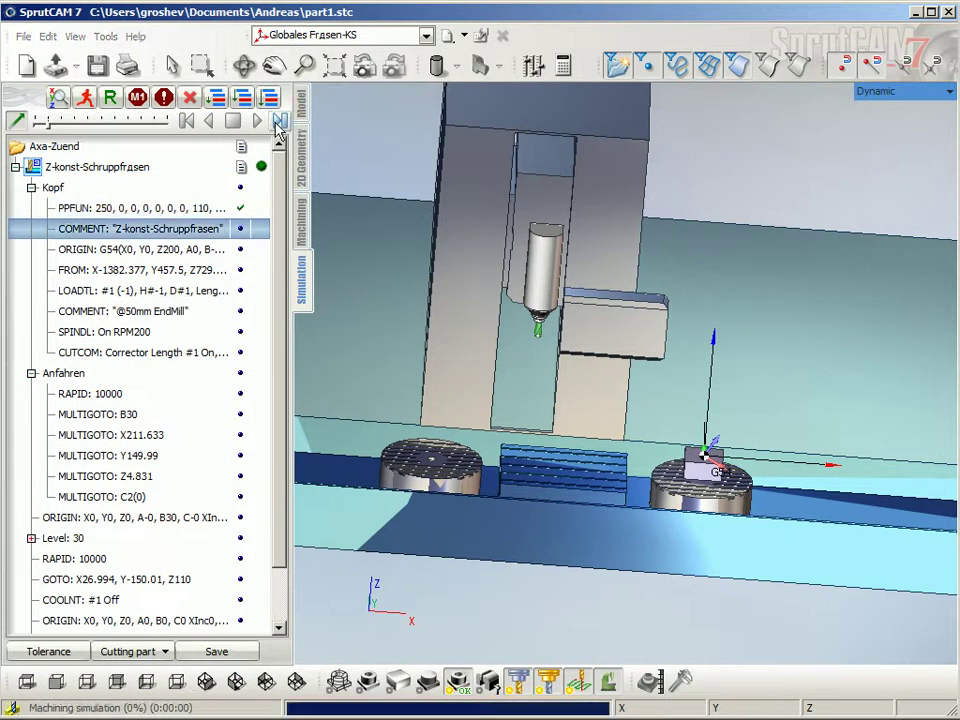
left_click(277, 123)
left_click(277, 123)
left_click(277, 123)
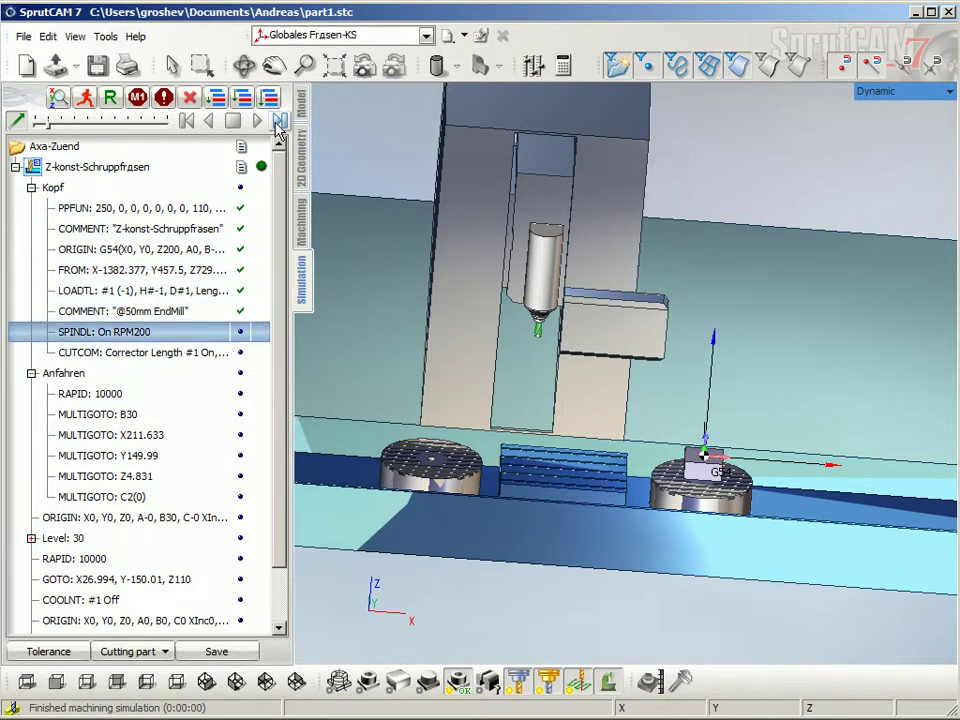
left_click(280, 123)
left_click(280, 123)
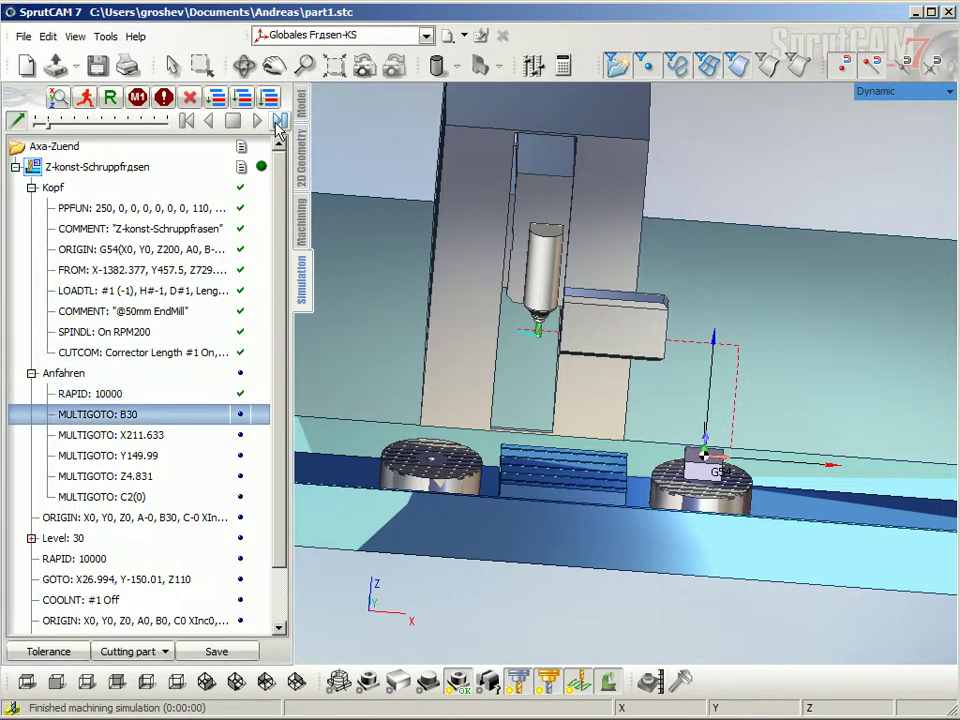
left_click(281, 127)
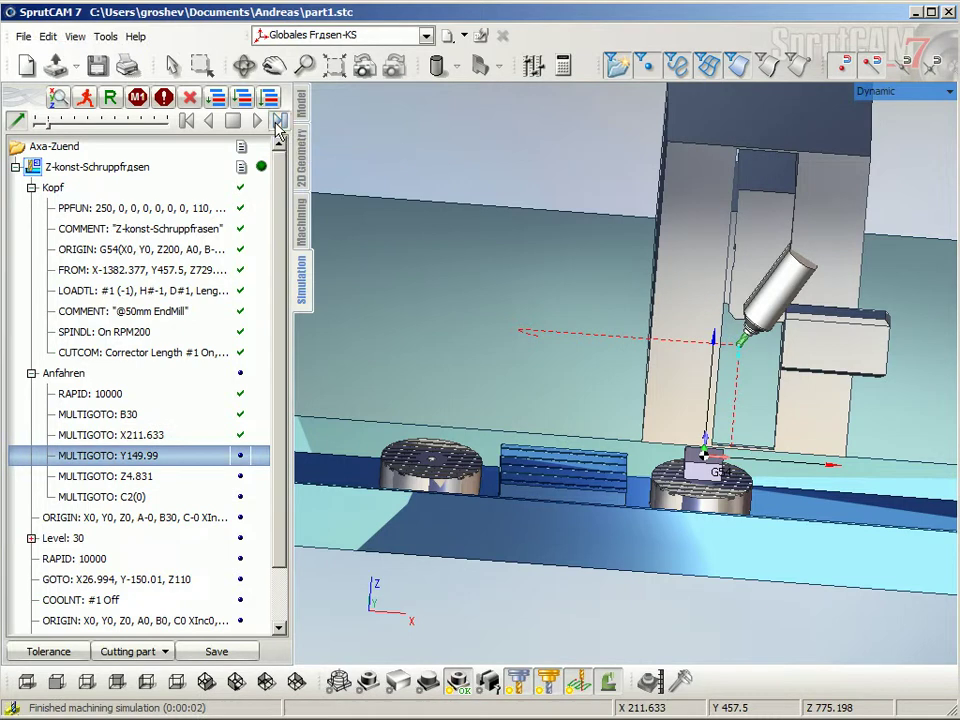
left_click(280, 124)
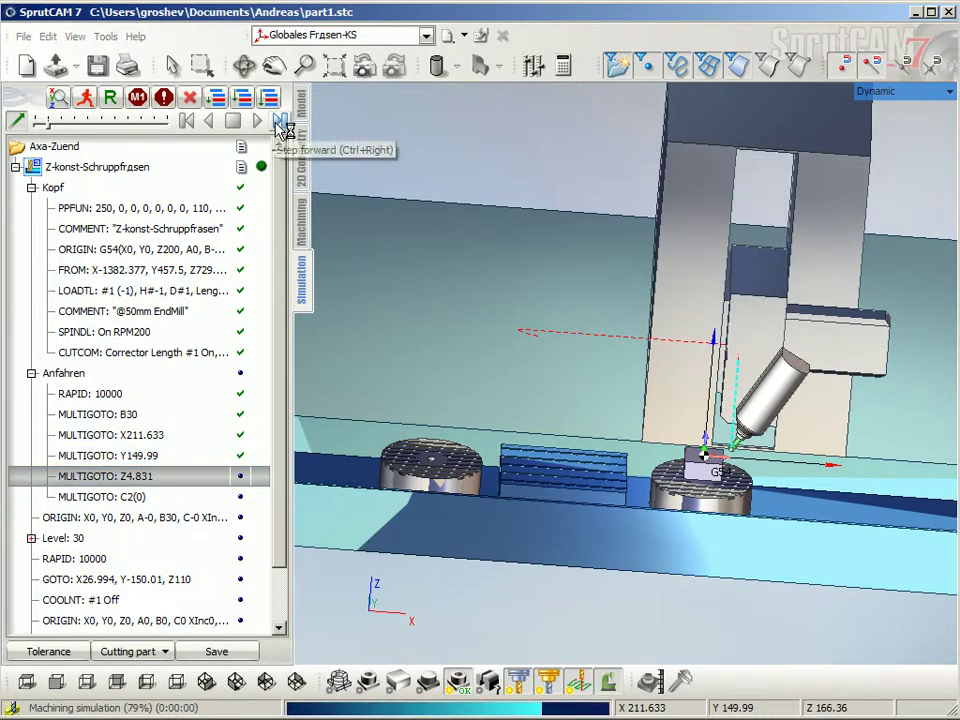
Step: Run the roughing-pass simulation to 92%, zooming the view in and out to watch
left_click(256, 121)
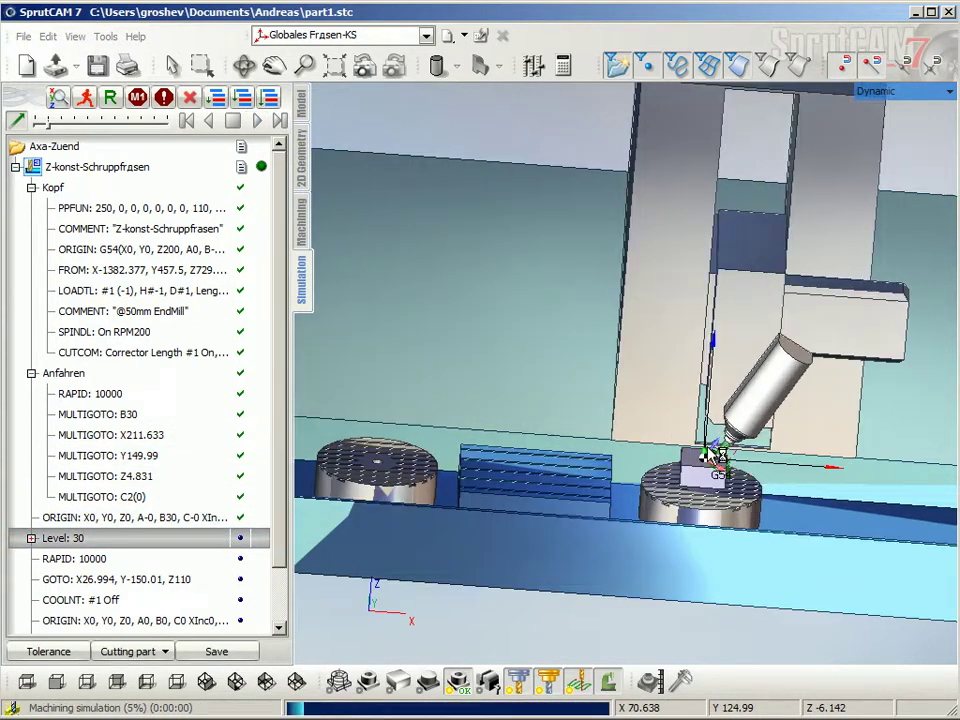
scroll(703, 480, "up", 3)
scroll(703, 480, "up", 2)
scroll(600, 375, "up", 2)
scroll(575, 350, "up", 2)
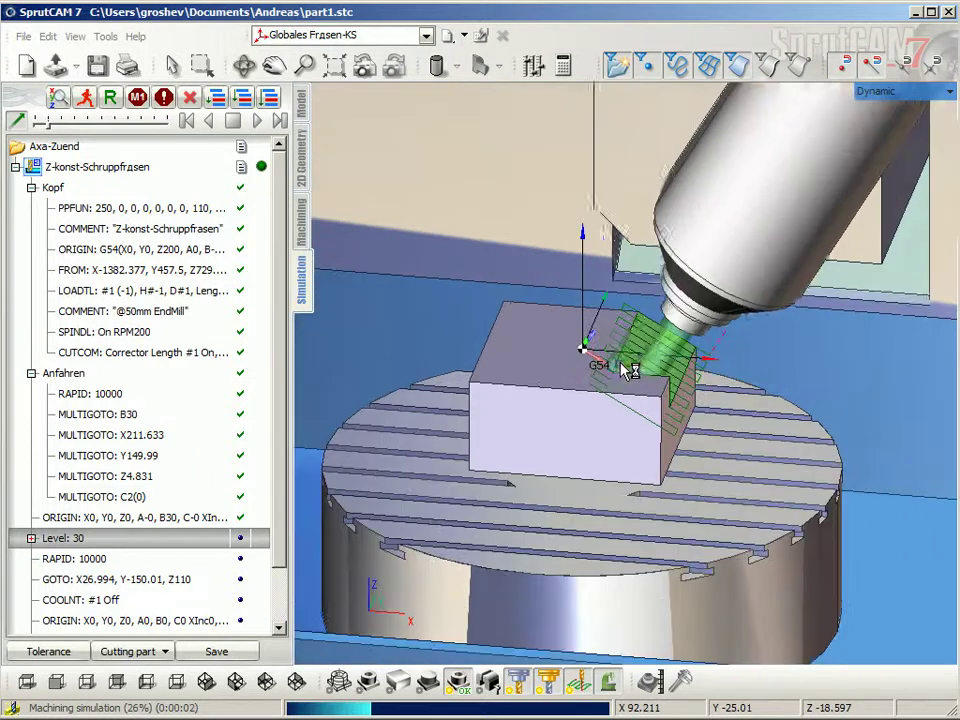
scroll(580, 340, "down", 2)
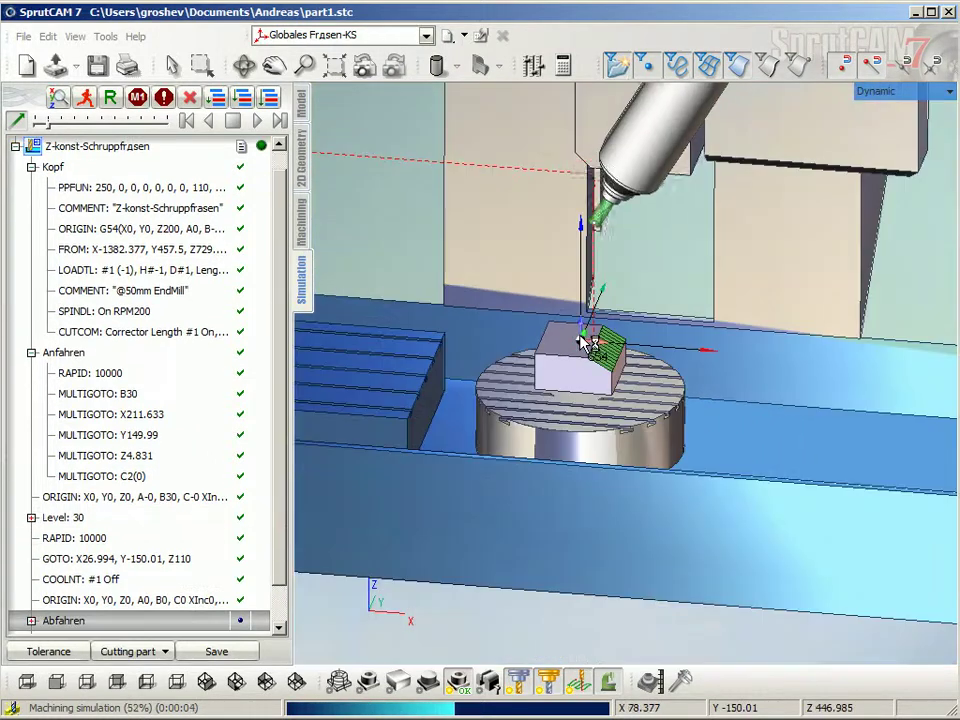
scroll(610, 385, "down", 2)
scroll(620, 395, "down", 1)
scroll(630, 380, "down", 2)
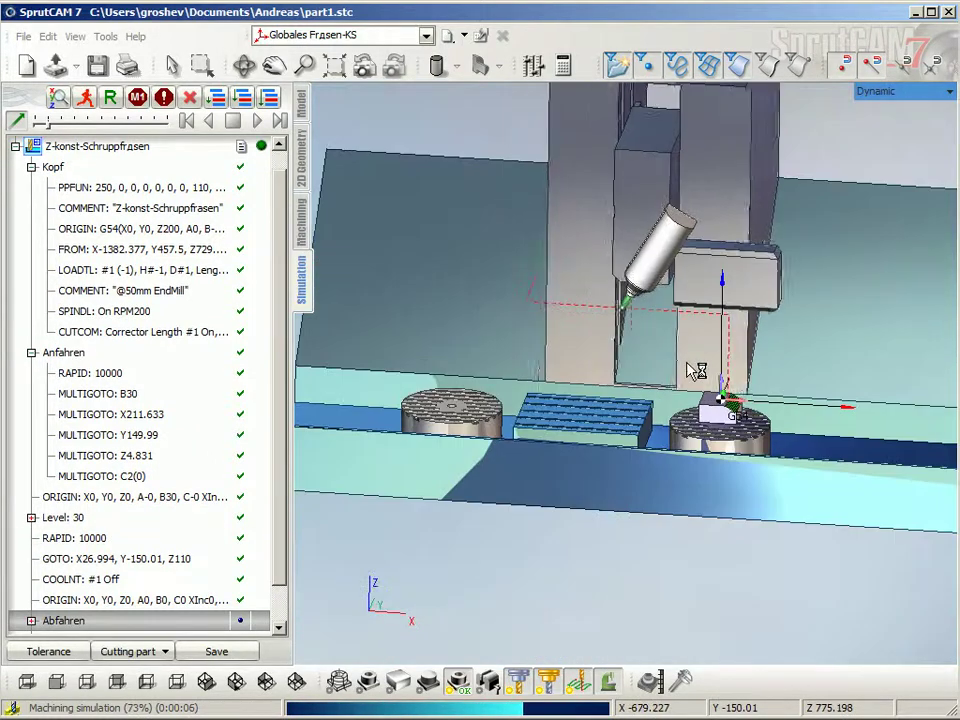
scroll(630, 360, "down", 1)
scroll(615, 352, "down", 1)
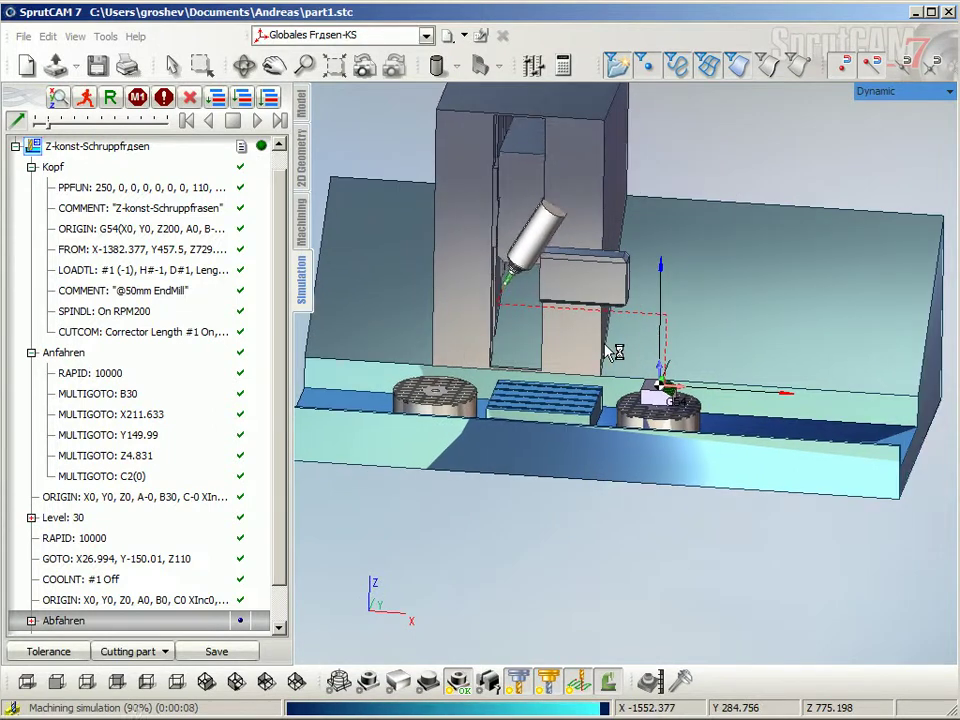